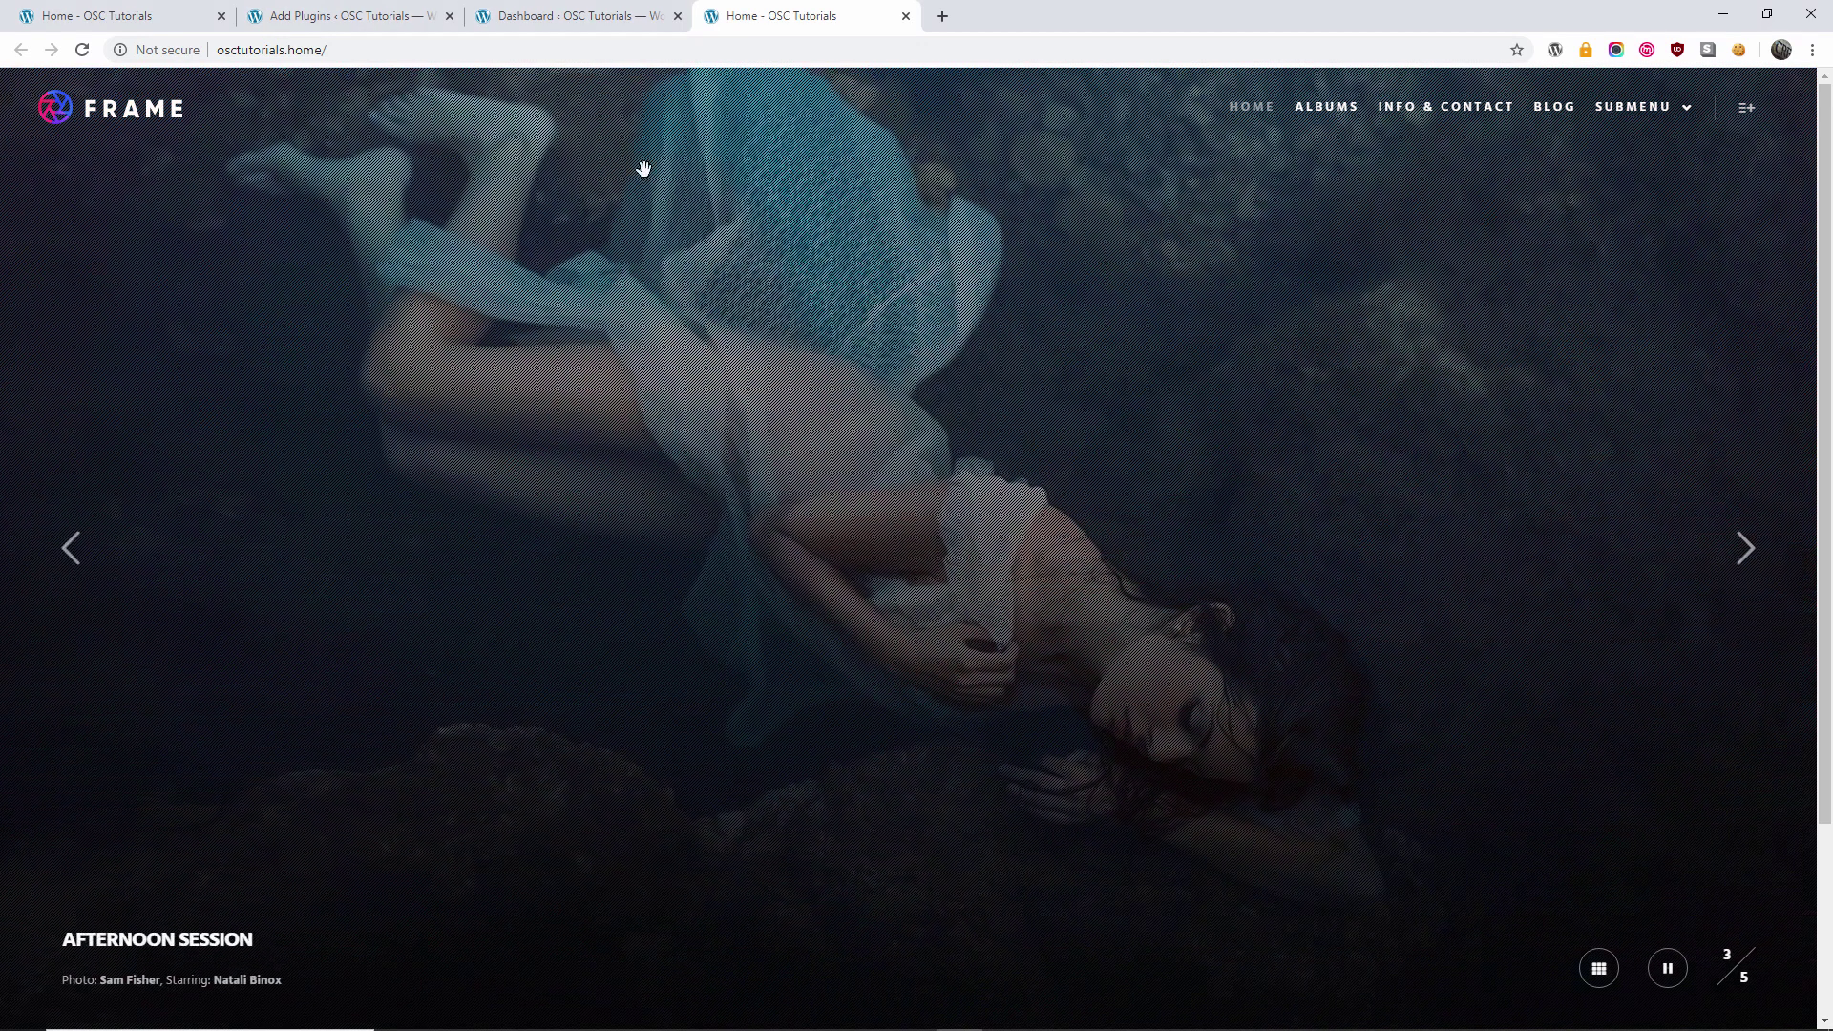
Switch to the admin dashboard and scroll through the installed plugins list.
left_click(612, 11)
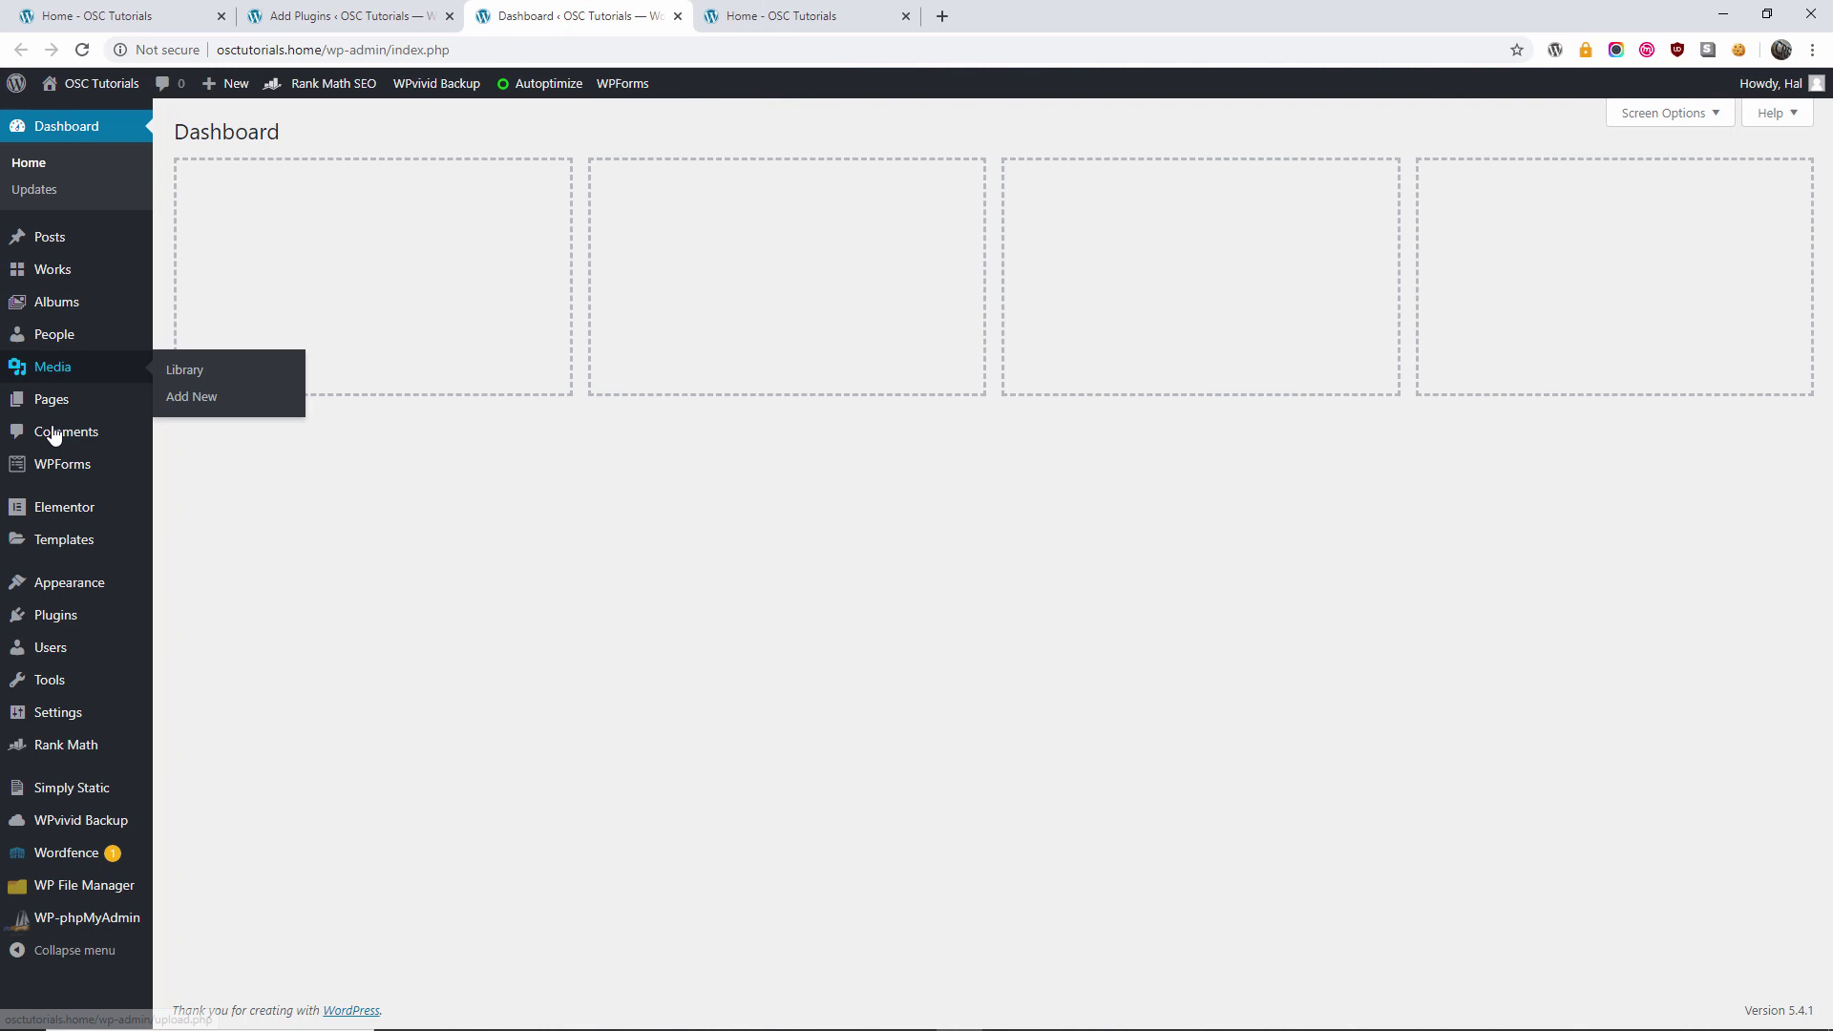
left_click(134, 618)
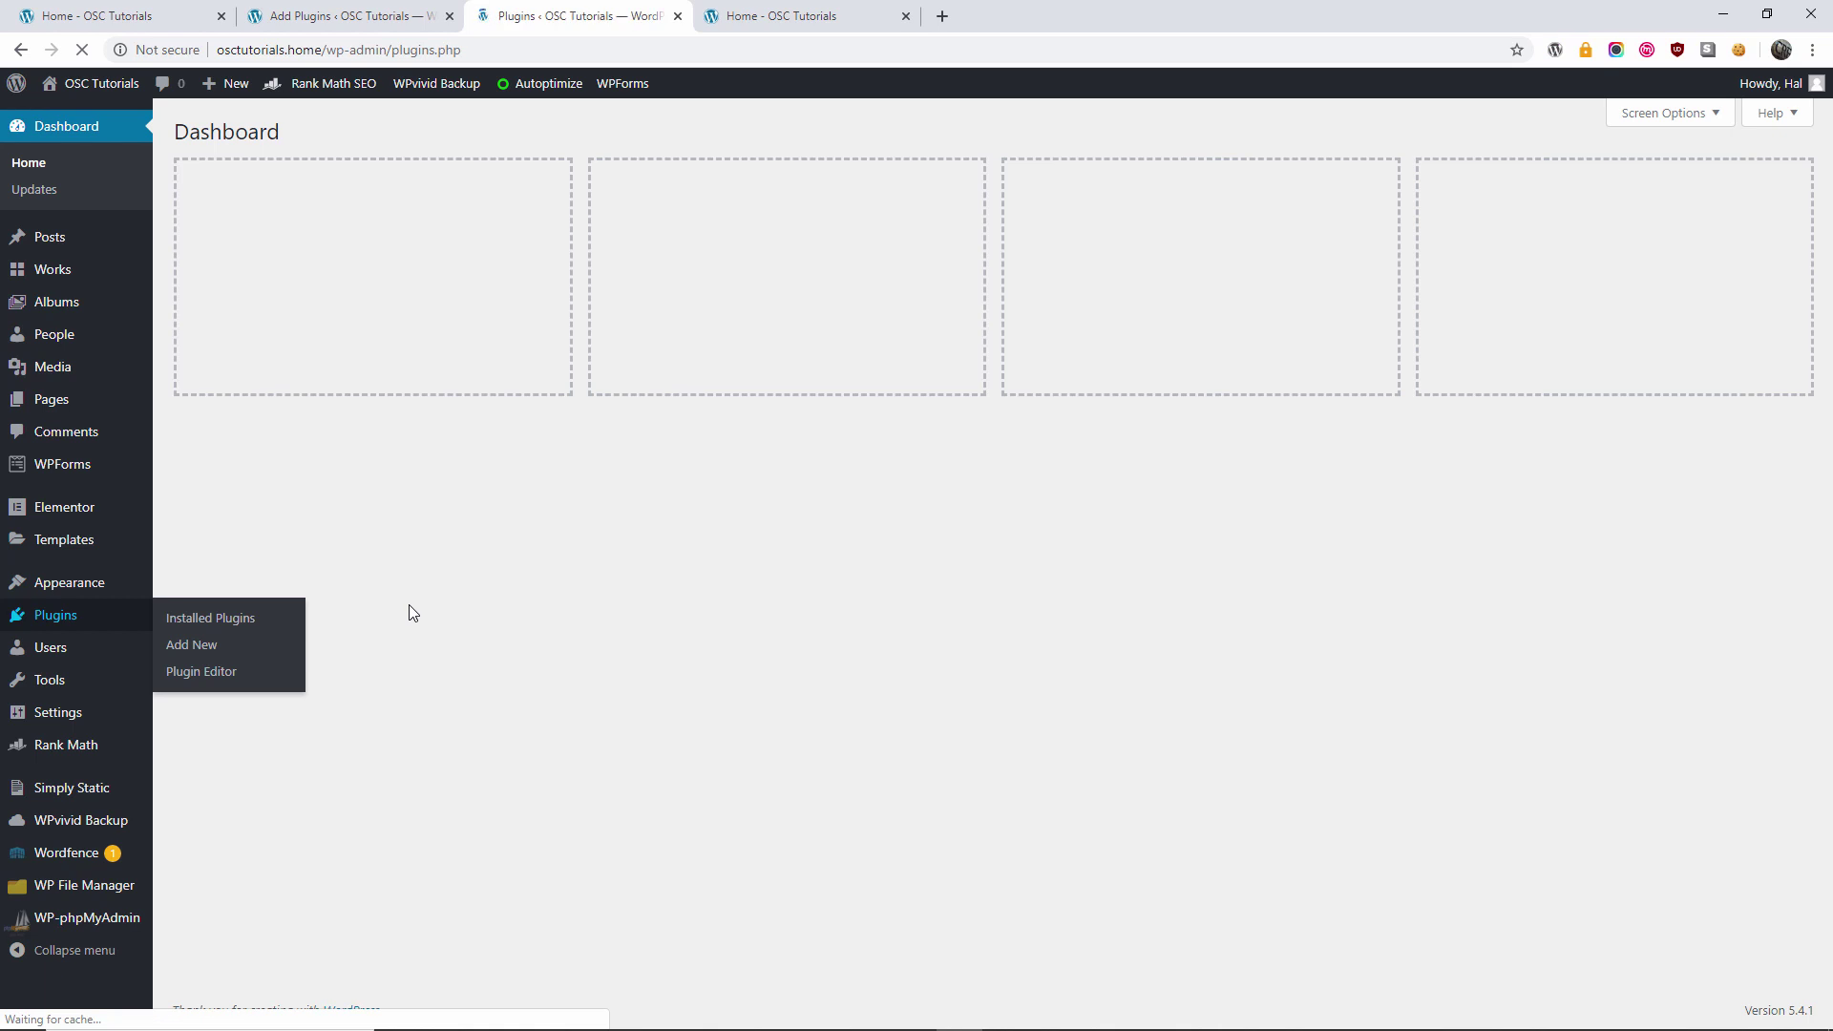
scroll(641, 589, "down", 3)
scroll(641, 589, "down", 1)
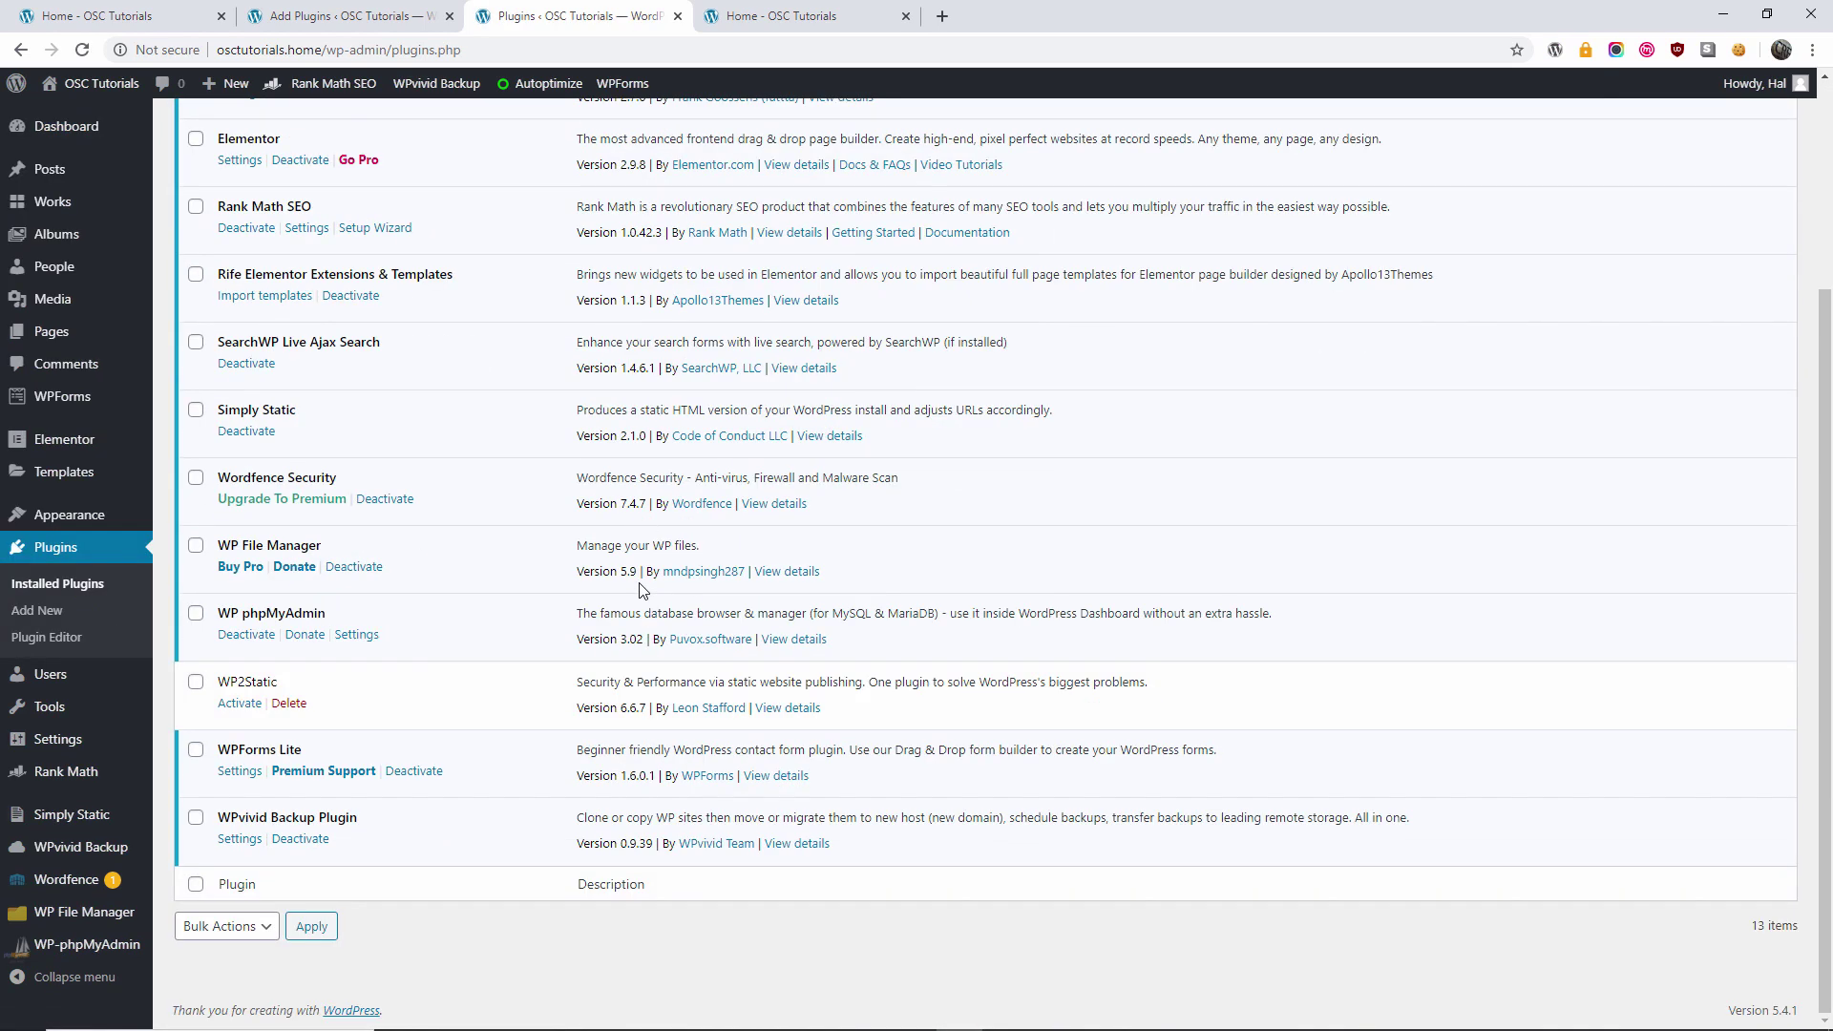
scroll(641, 589, "up", 3)
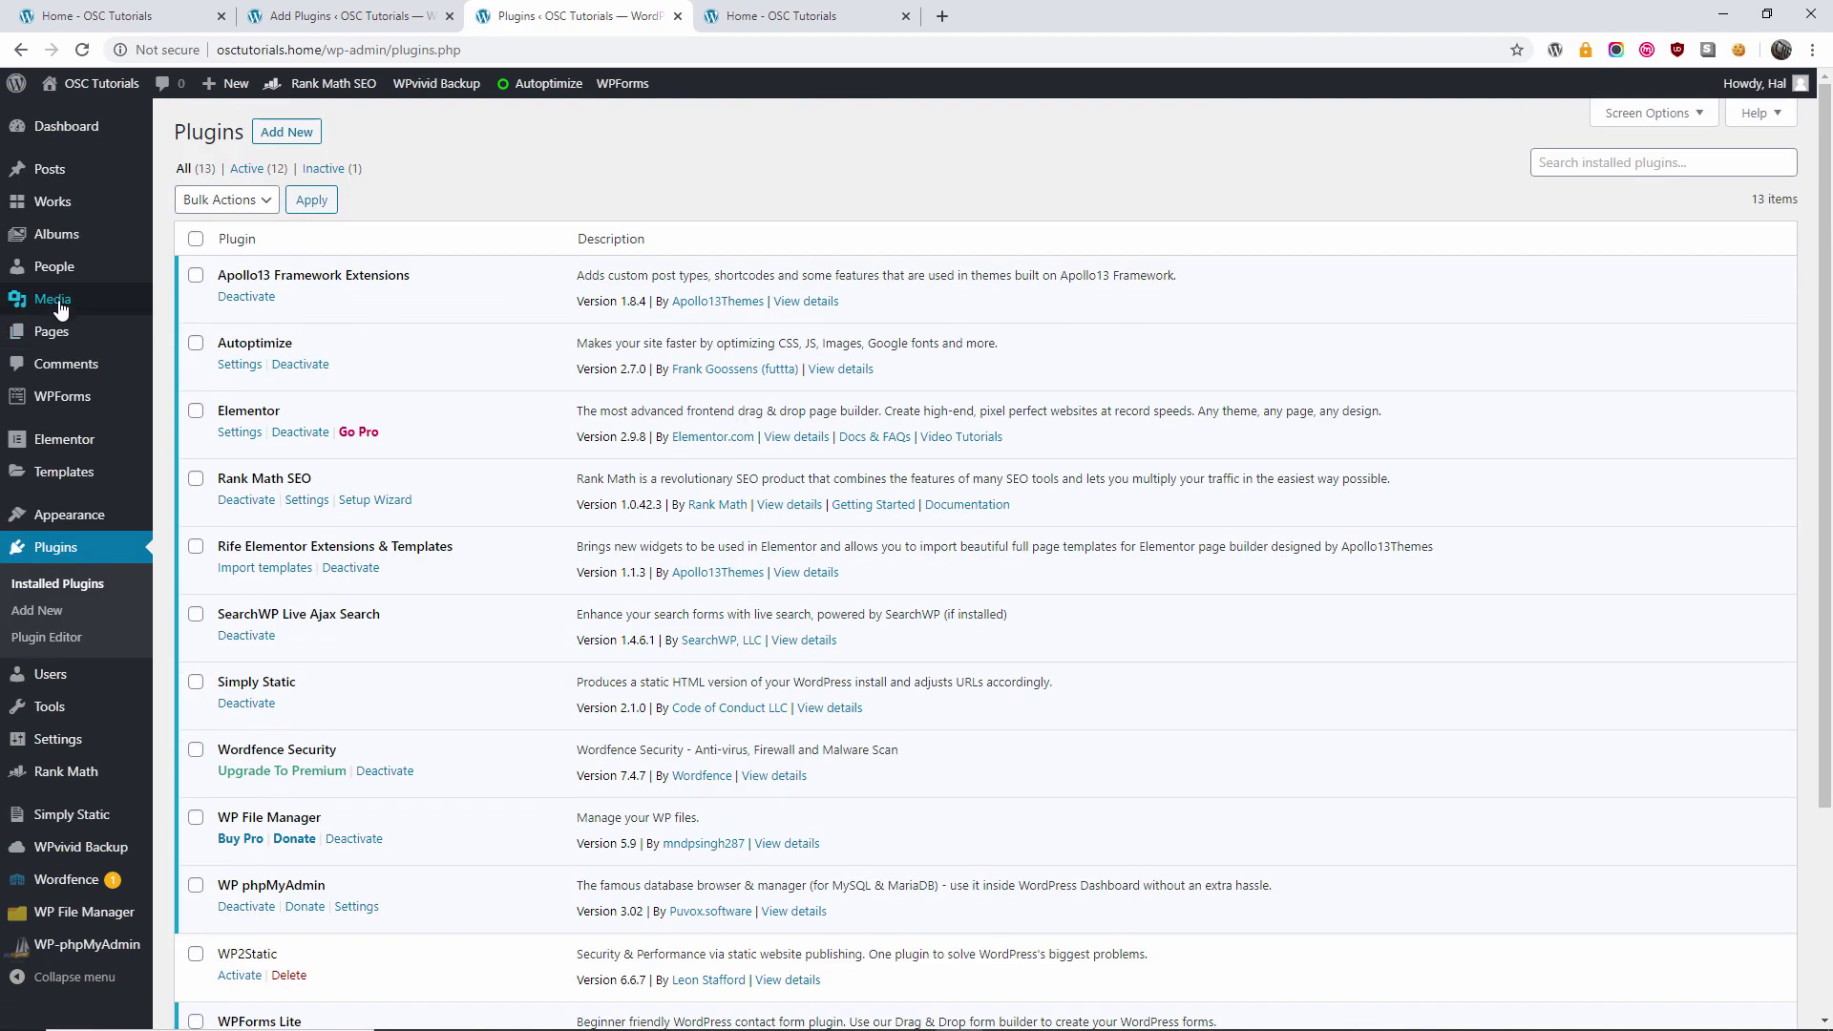
Check the media library, then open the posts list showing the eight existing posts.
left_click(55, 300)
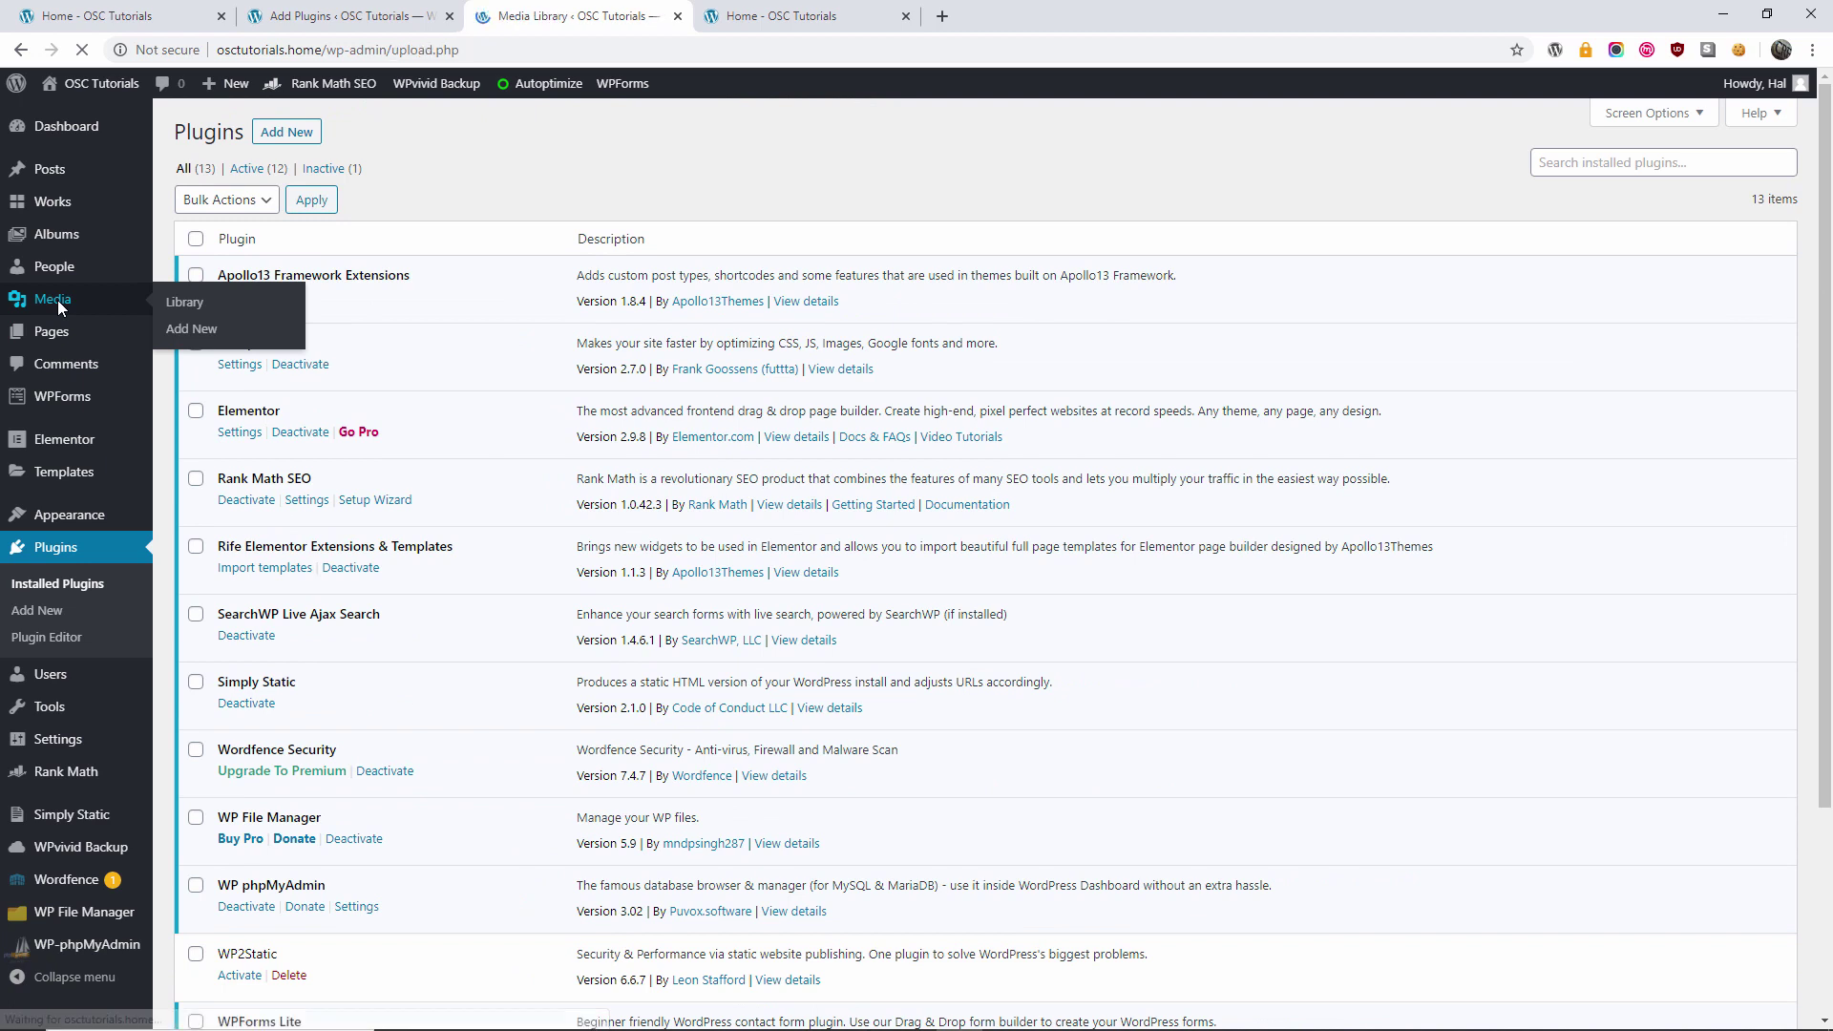
mouse_move(36, 397)
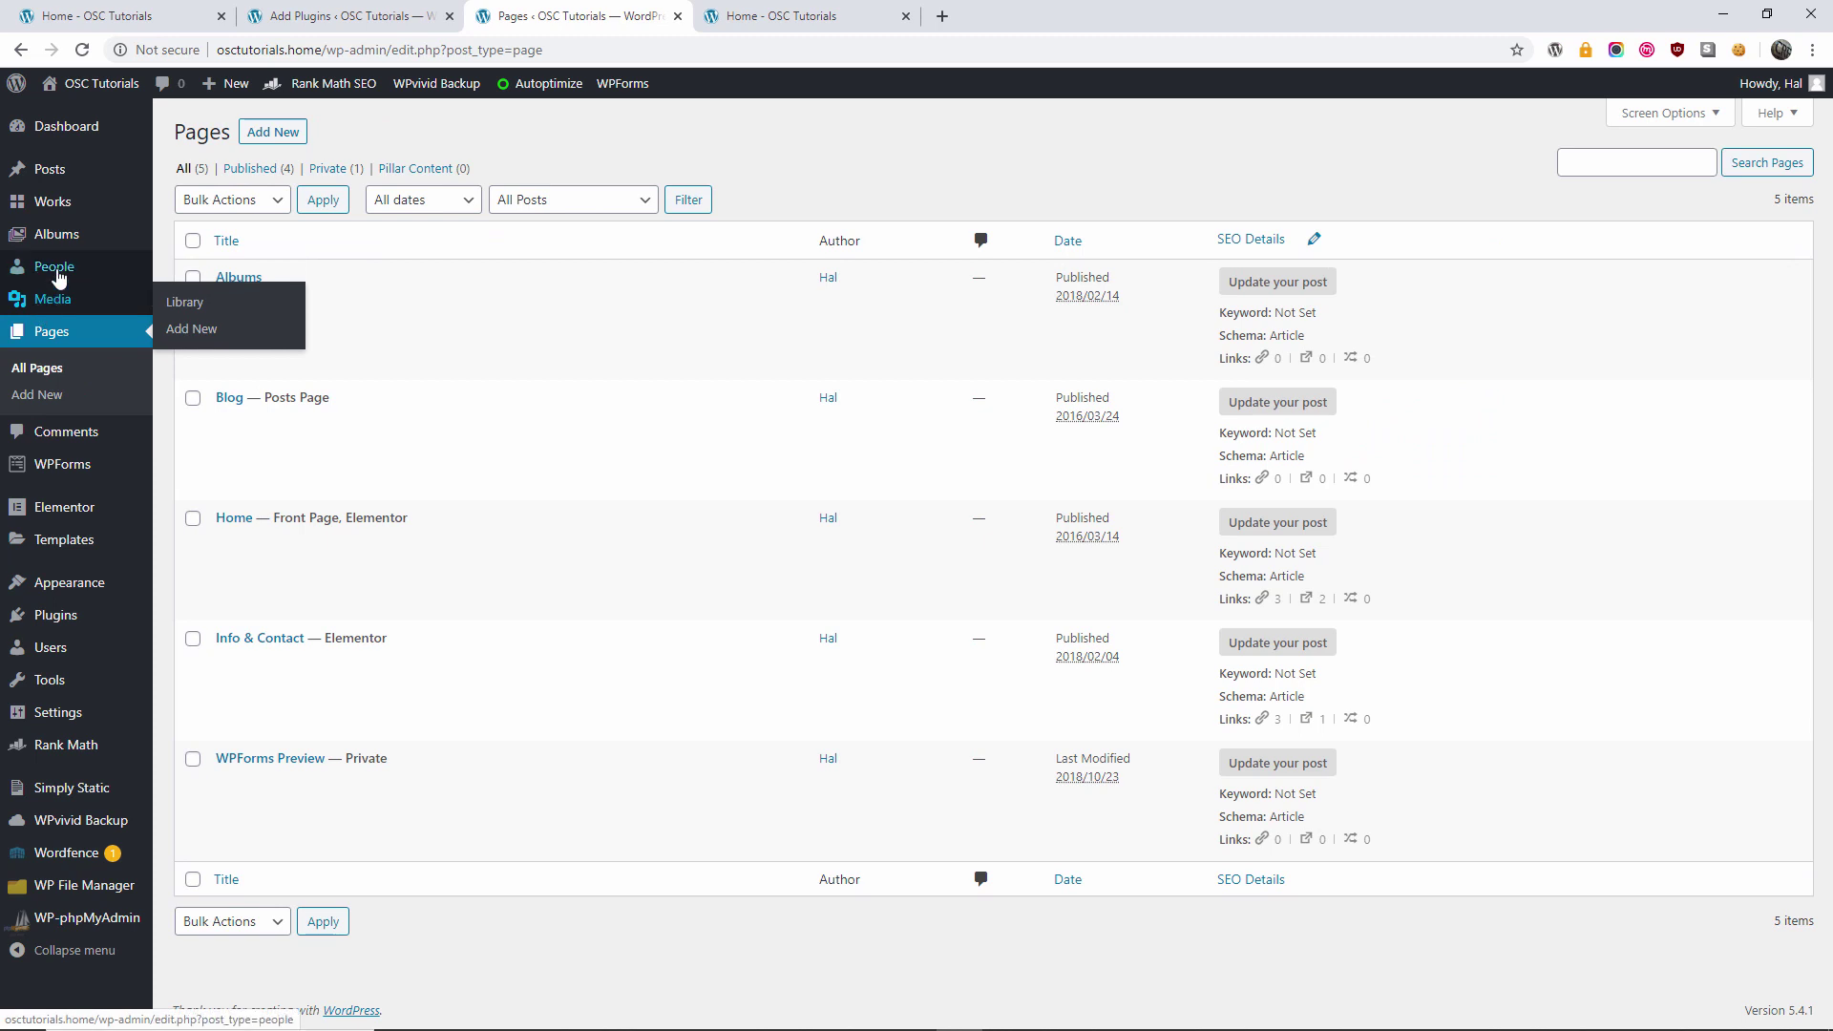
left_click(65, 173)
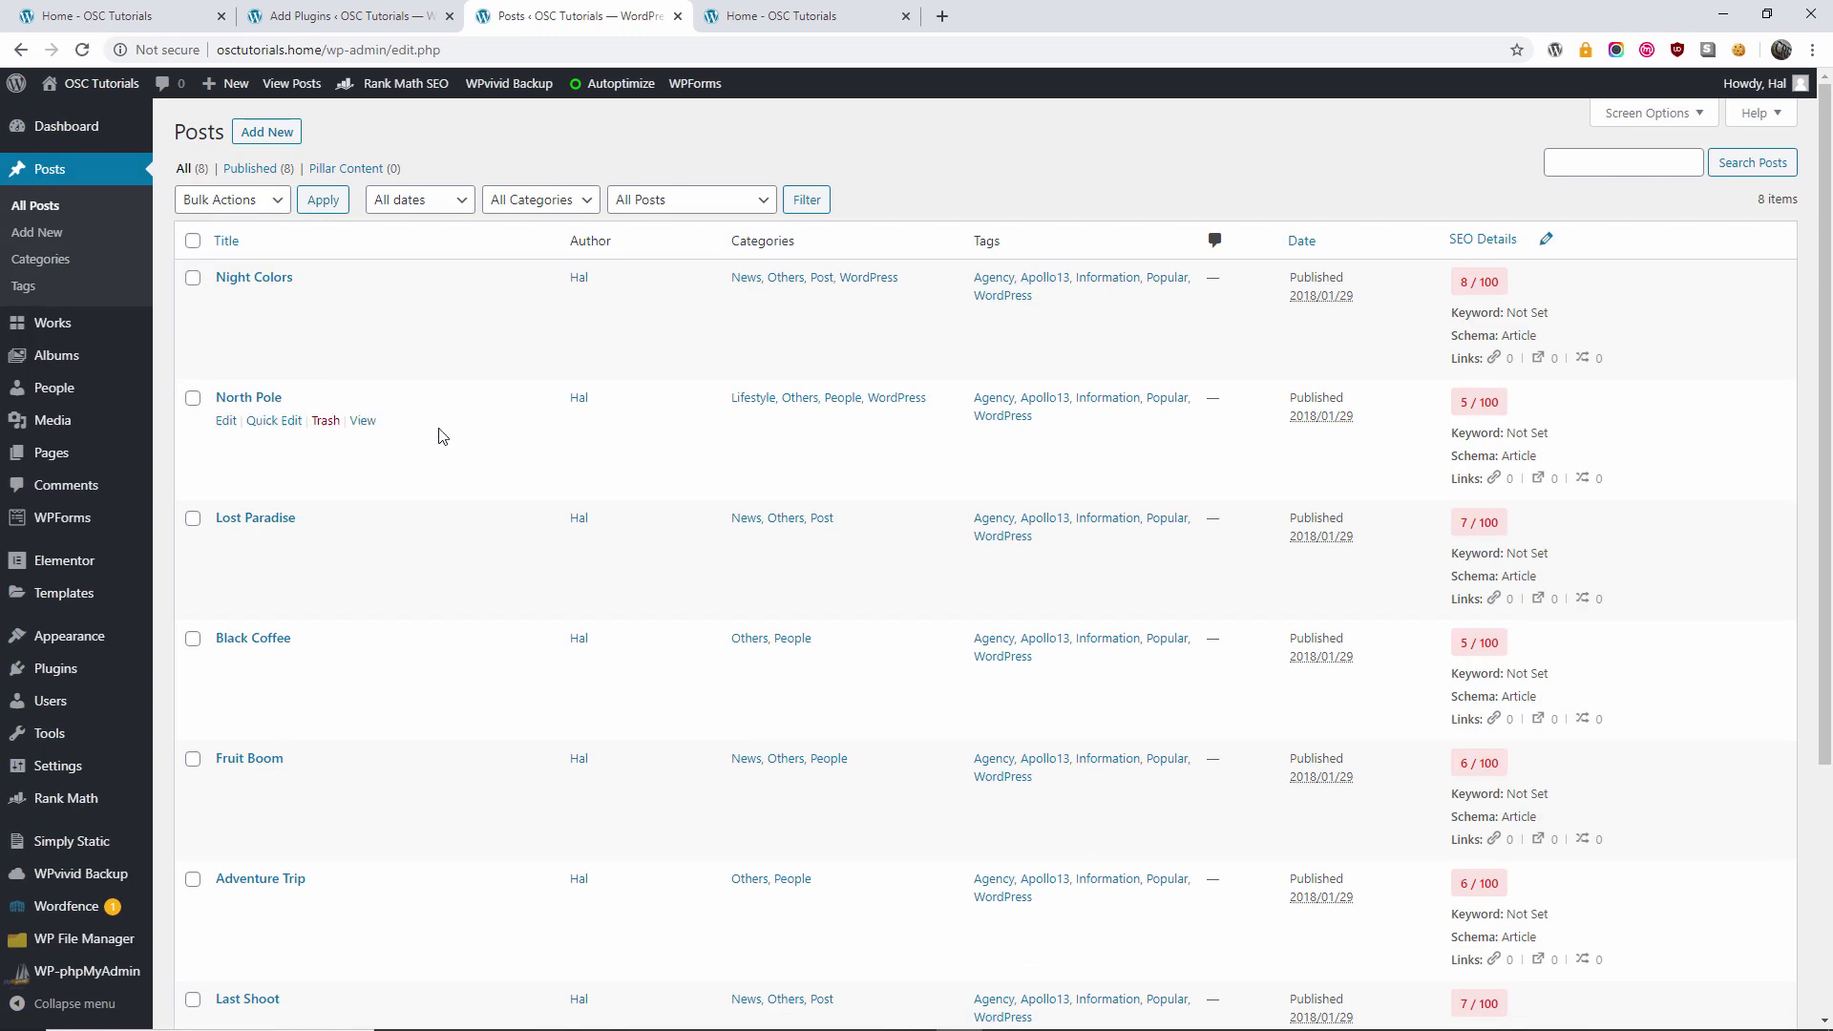
scroll(483, 462, "down", 4)
scroll(483, 462, "up", 4)
Close the duplicate Plugins tab, then install and activate Advanced WordPress Reset from the search results.
left_click(84, 670)
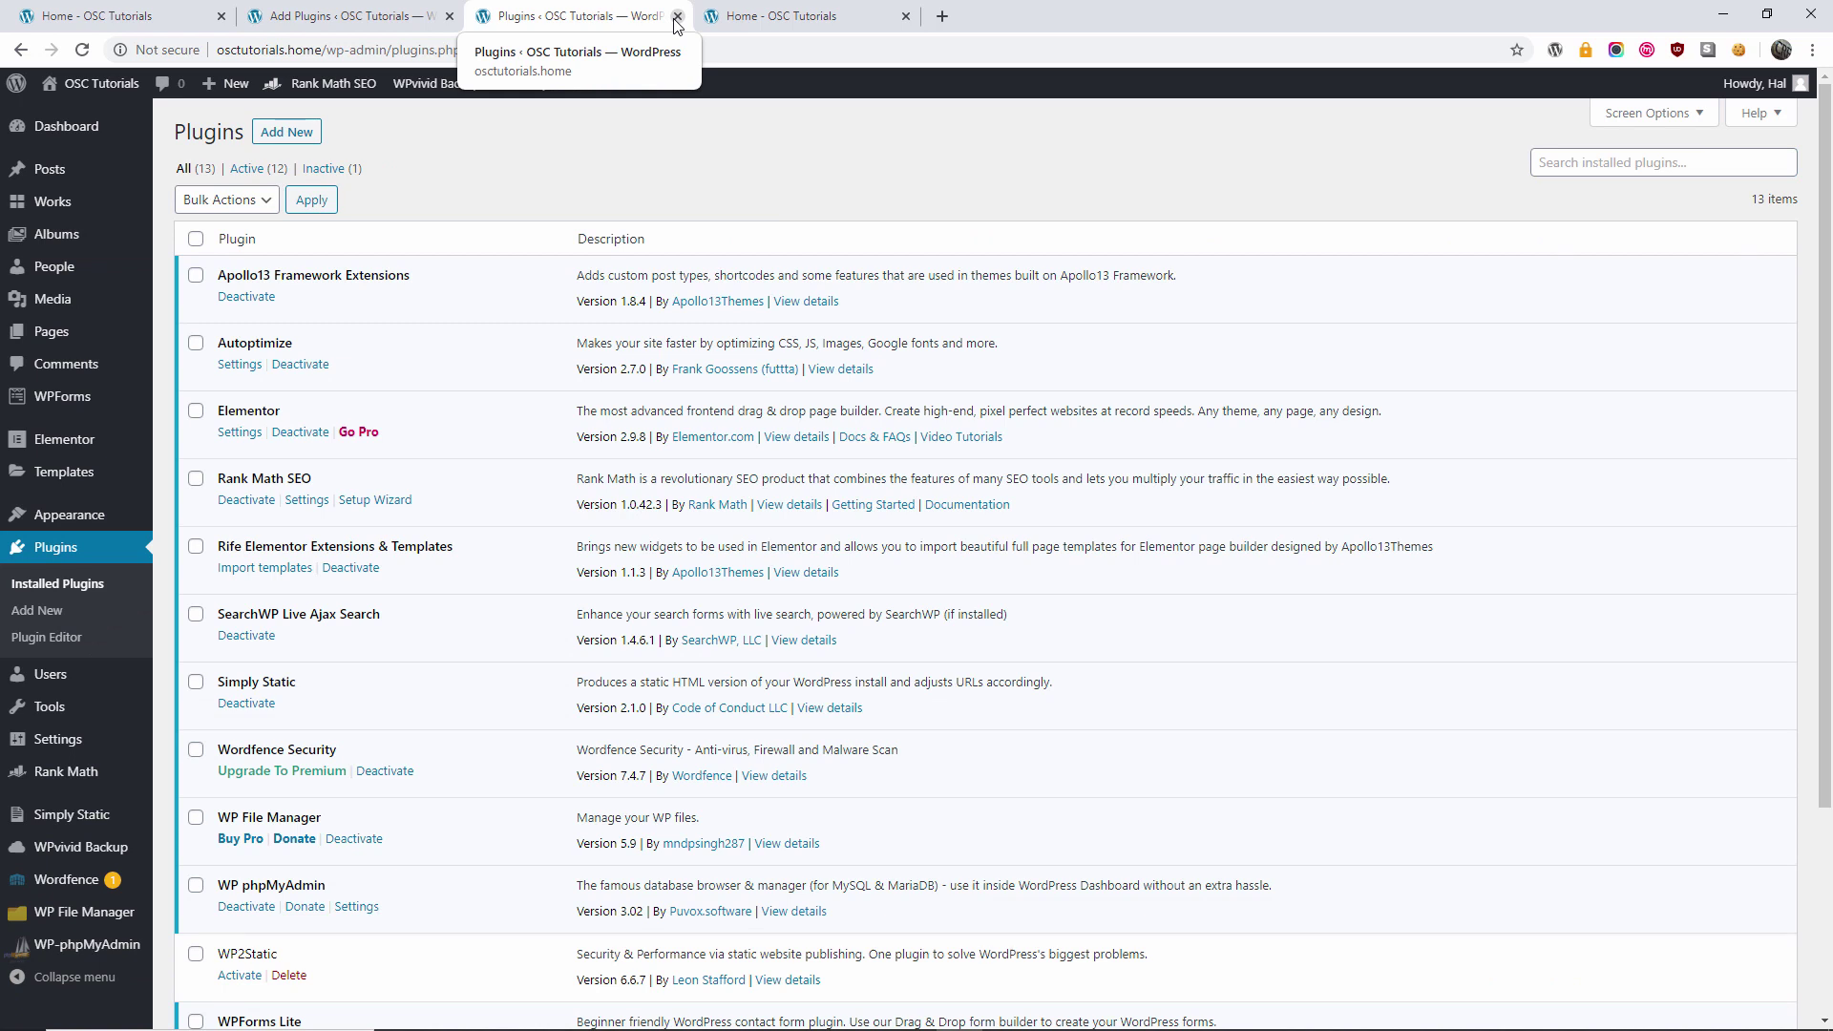
left_click(677, 16)
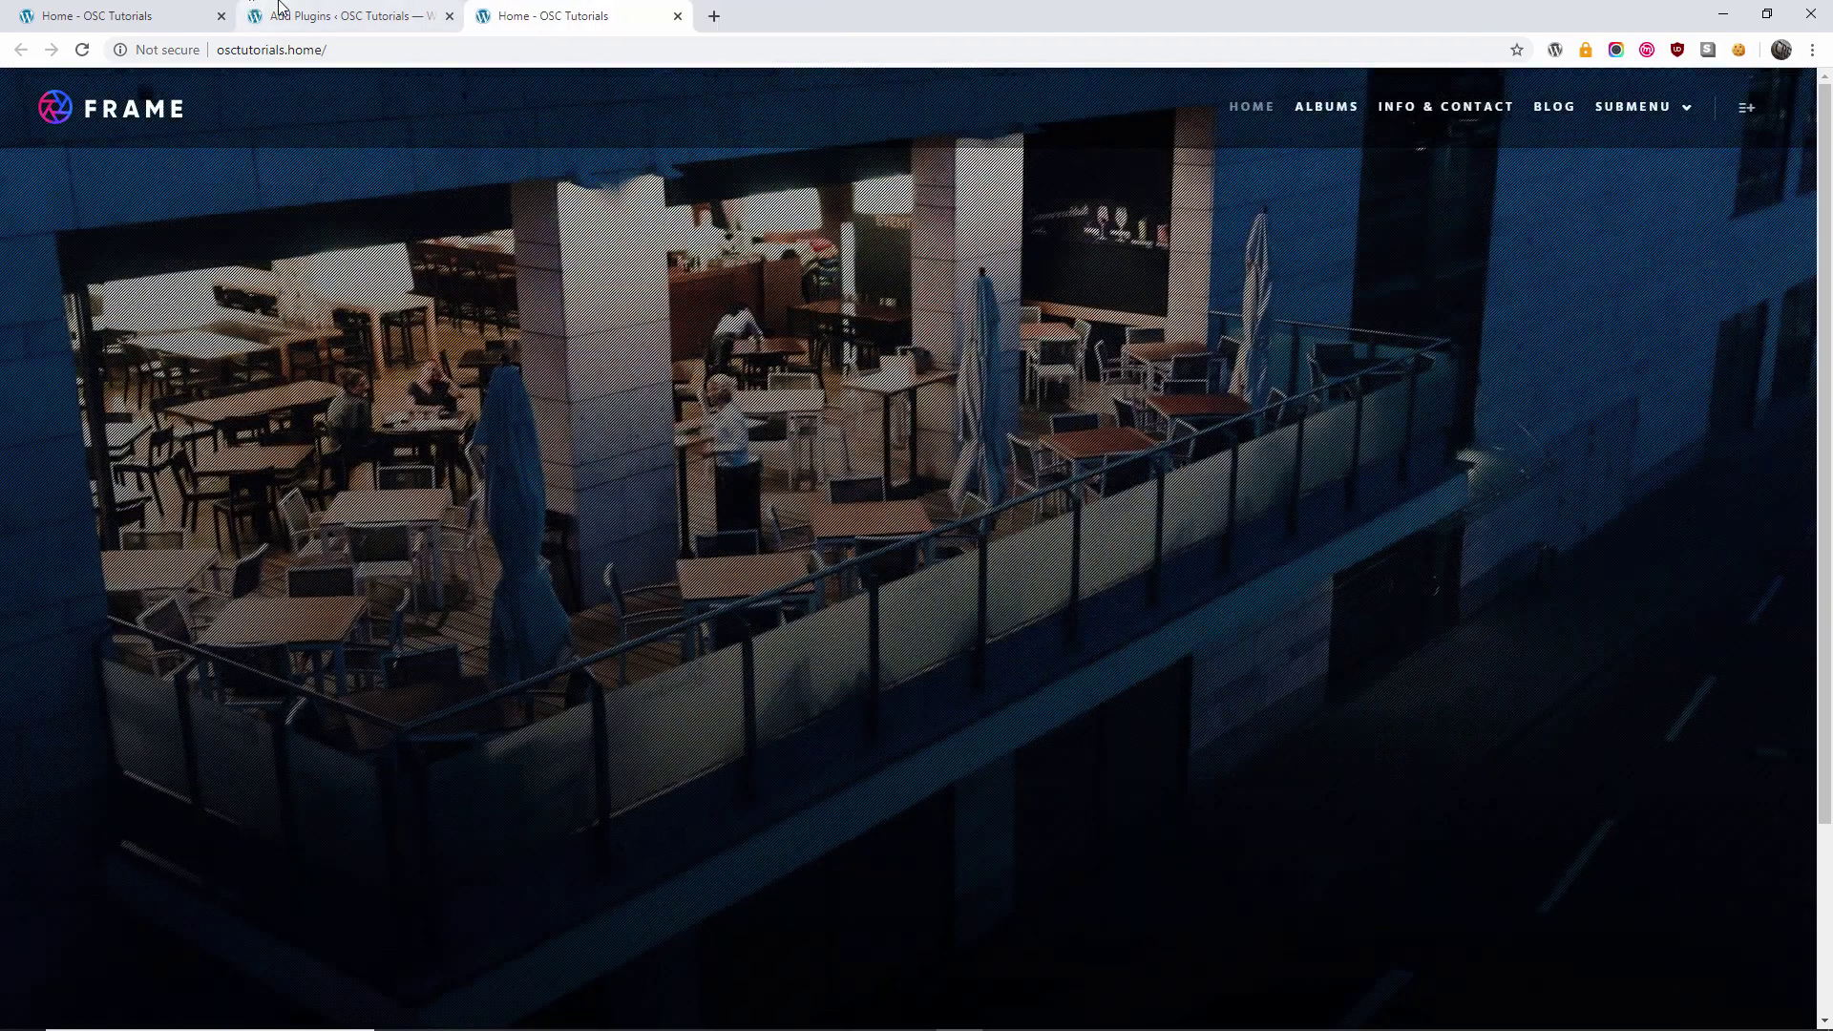
left_click(344, 17)
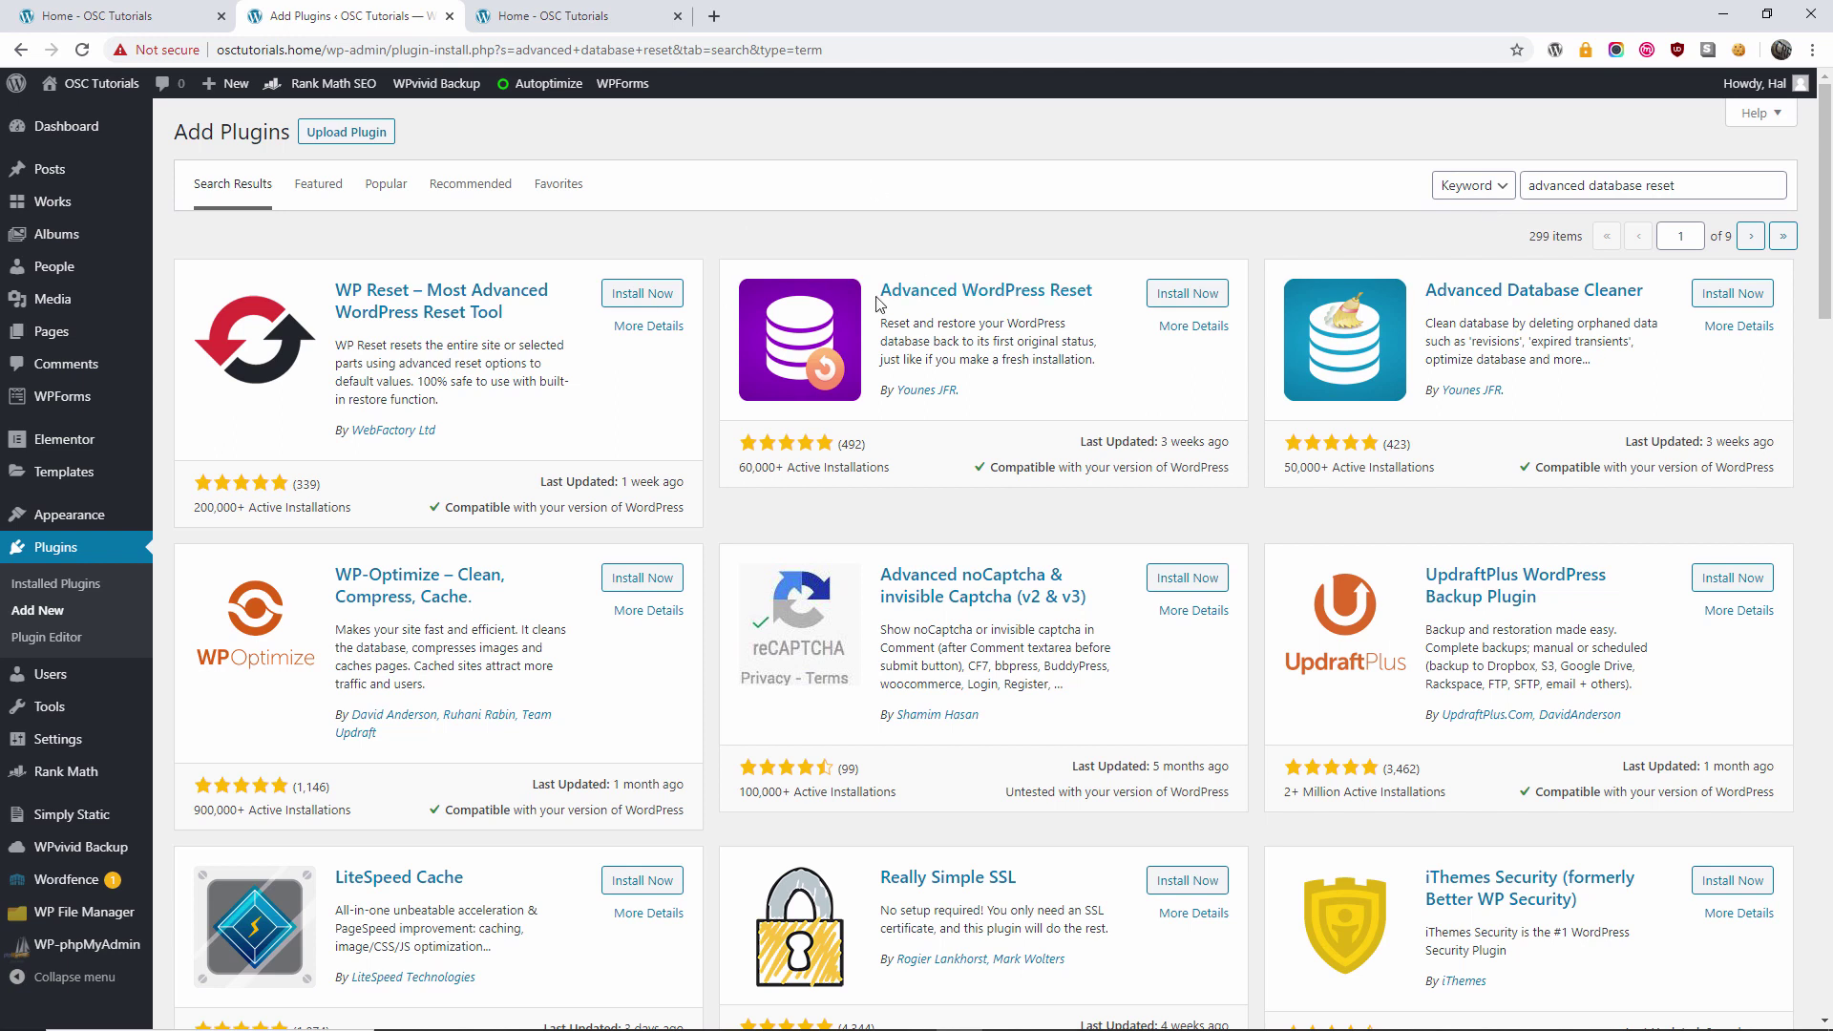
left_click(1203, 293)
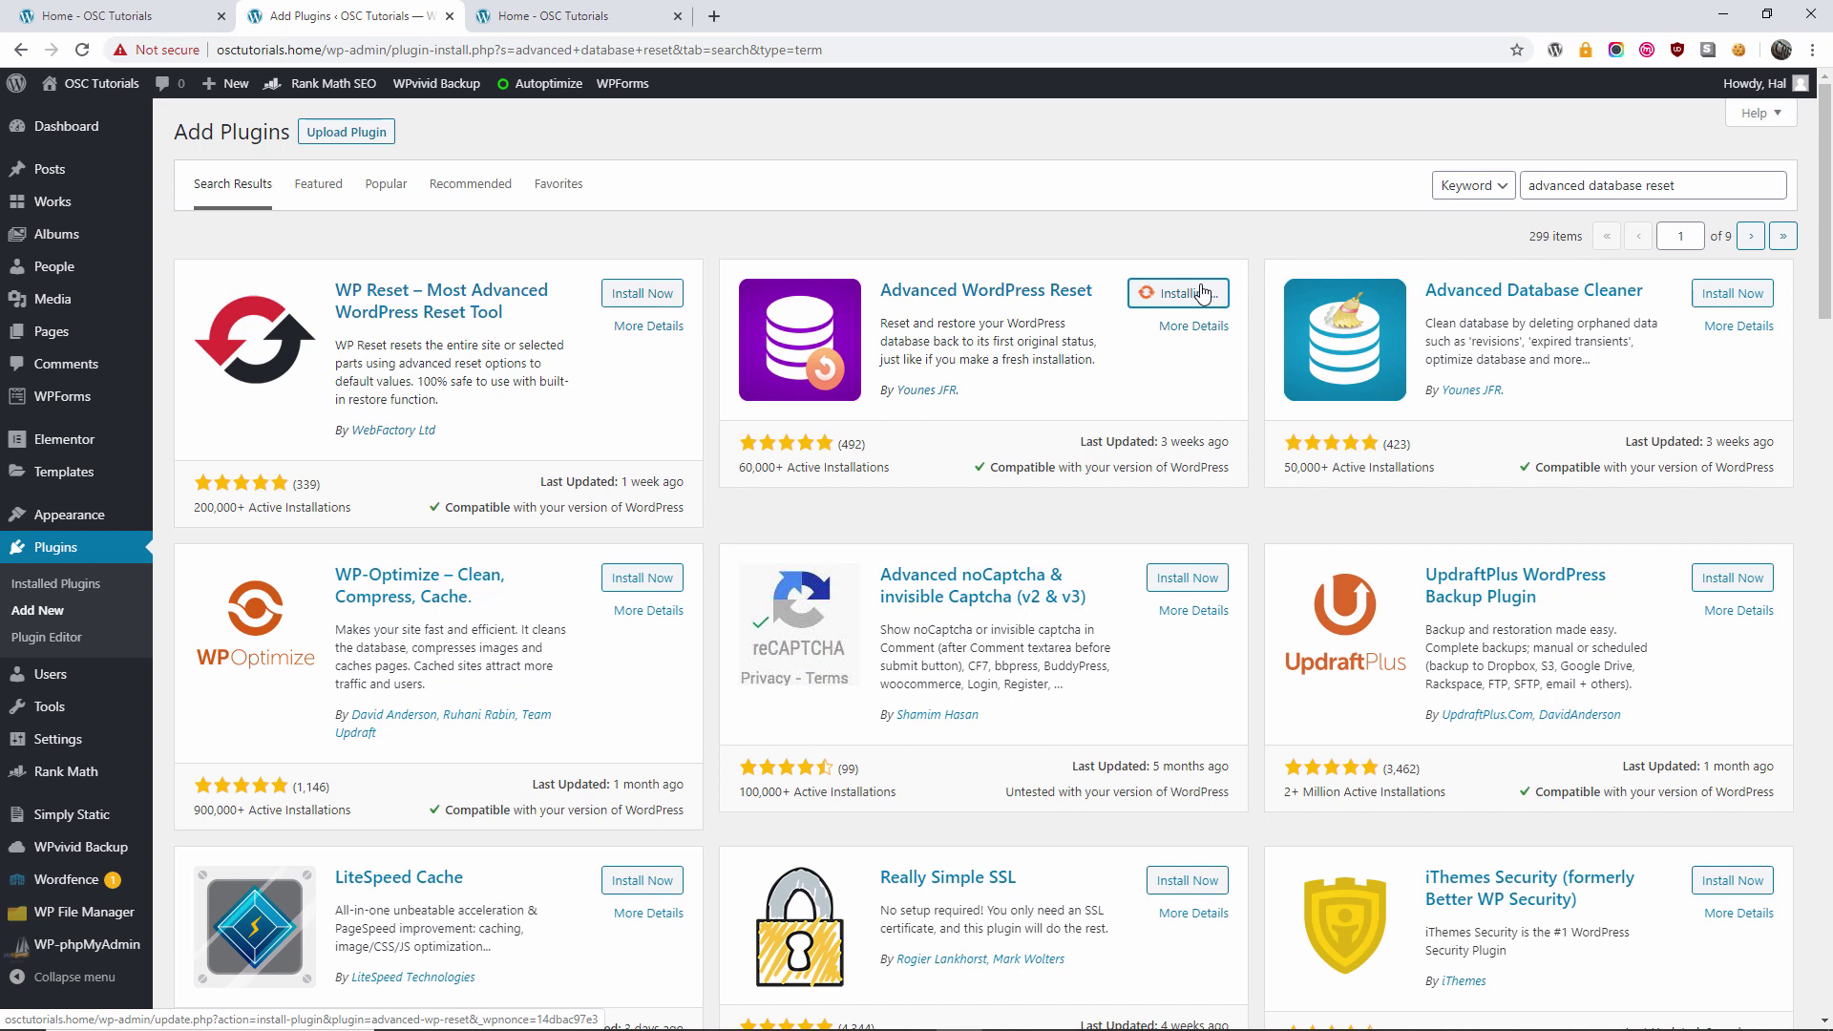
left_click(1210, 301)
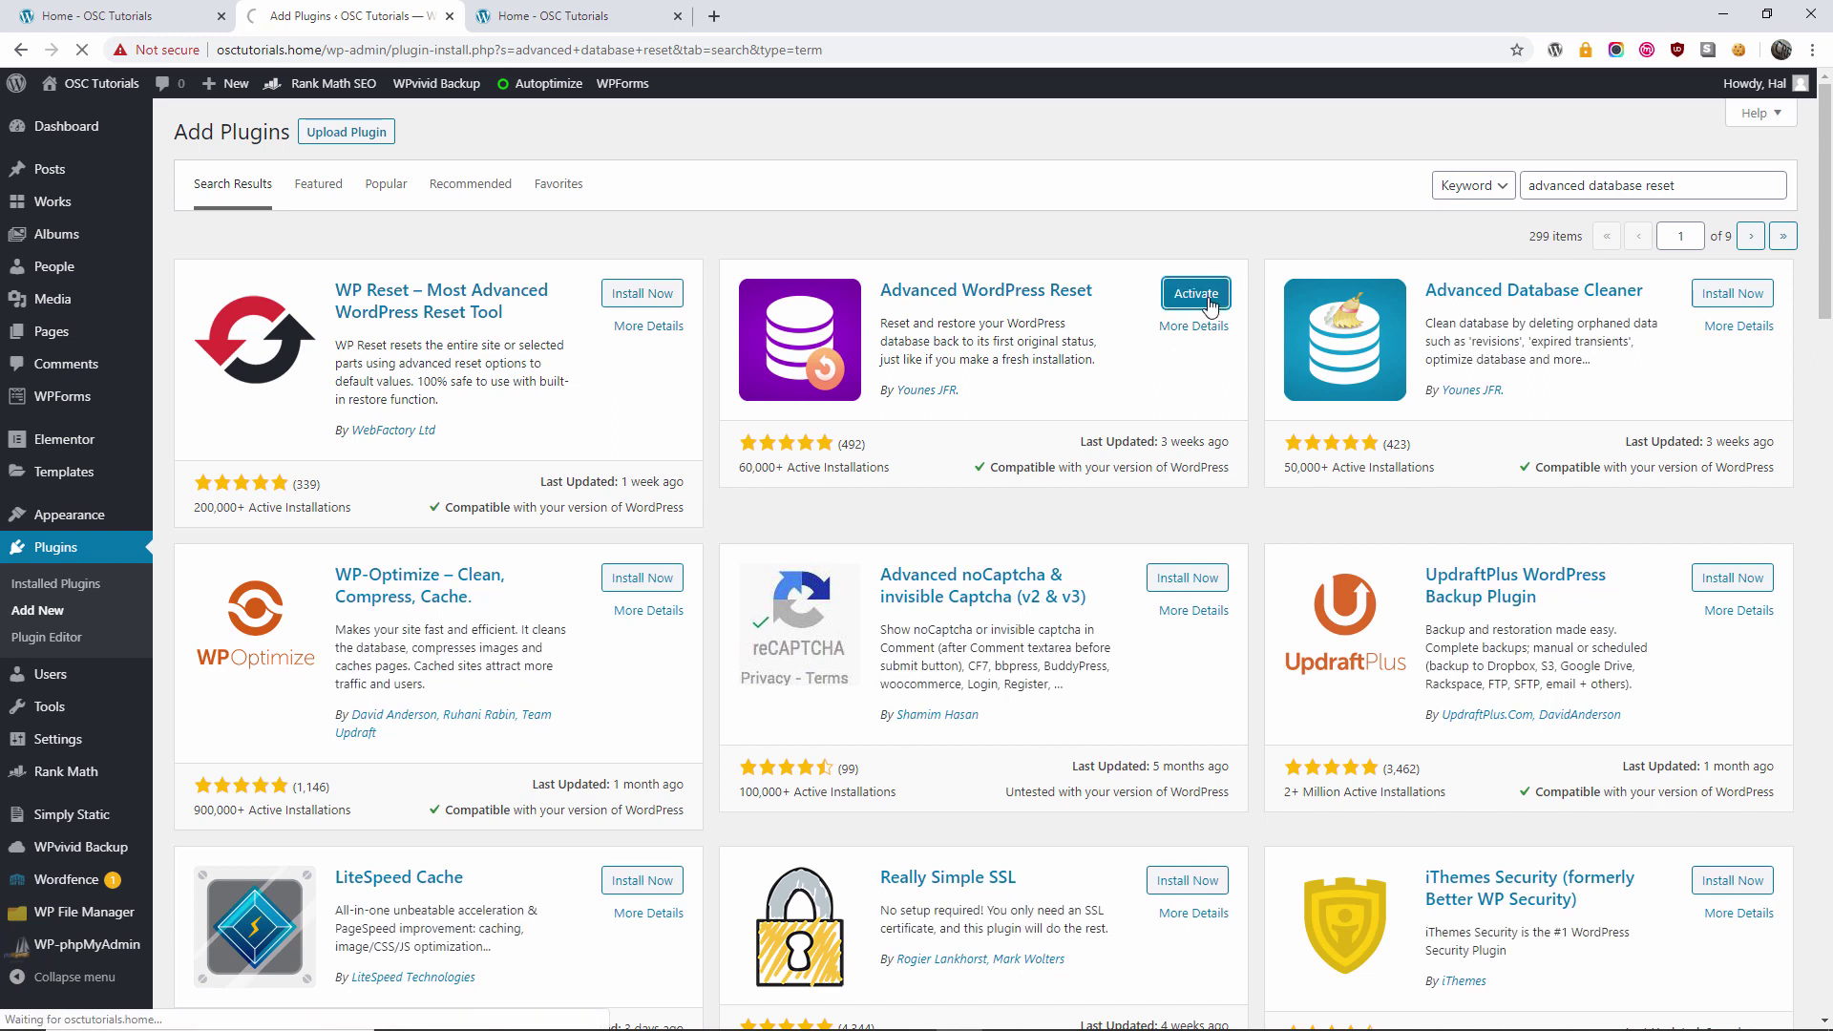
mouse_move(43, 247)
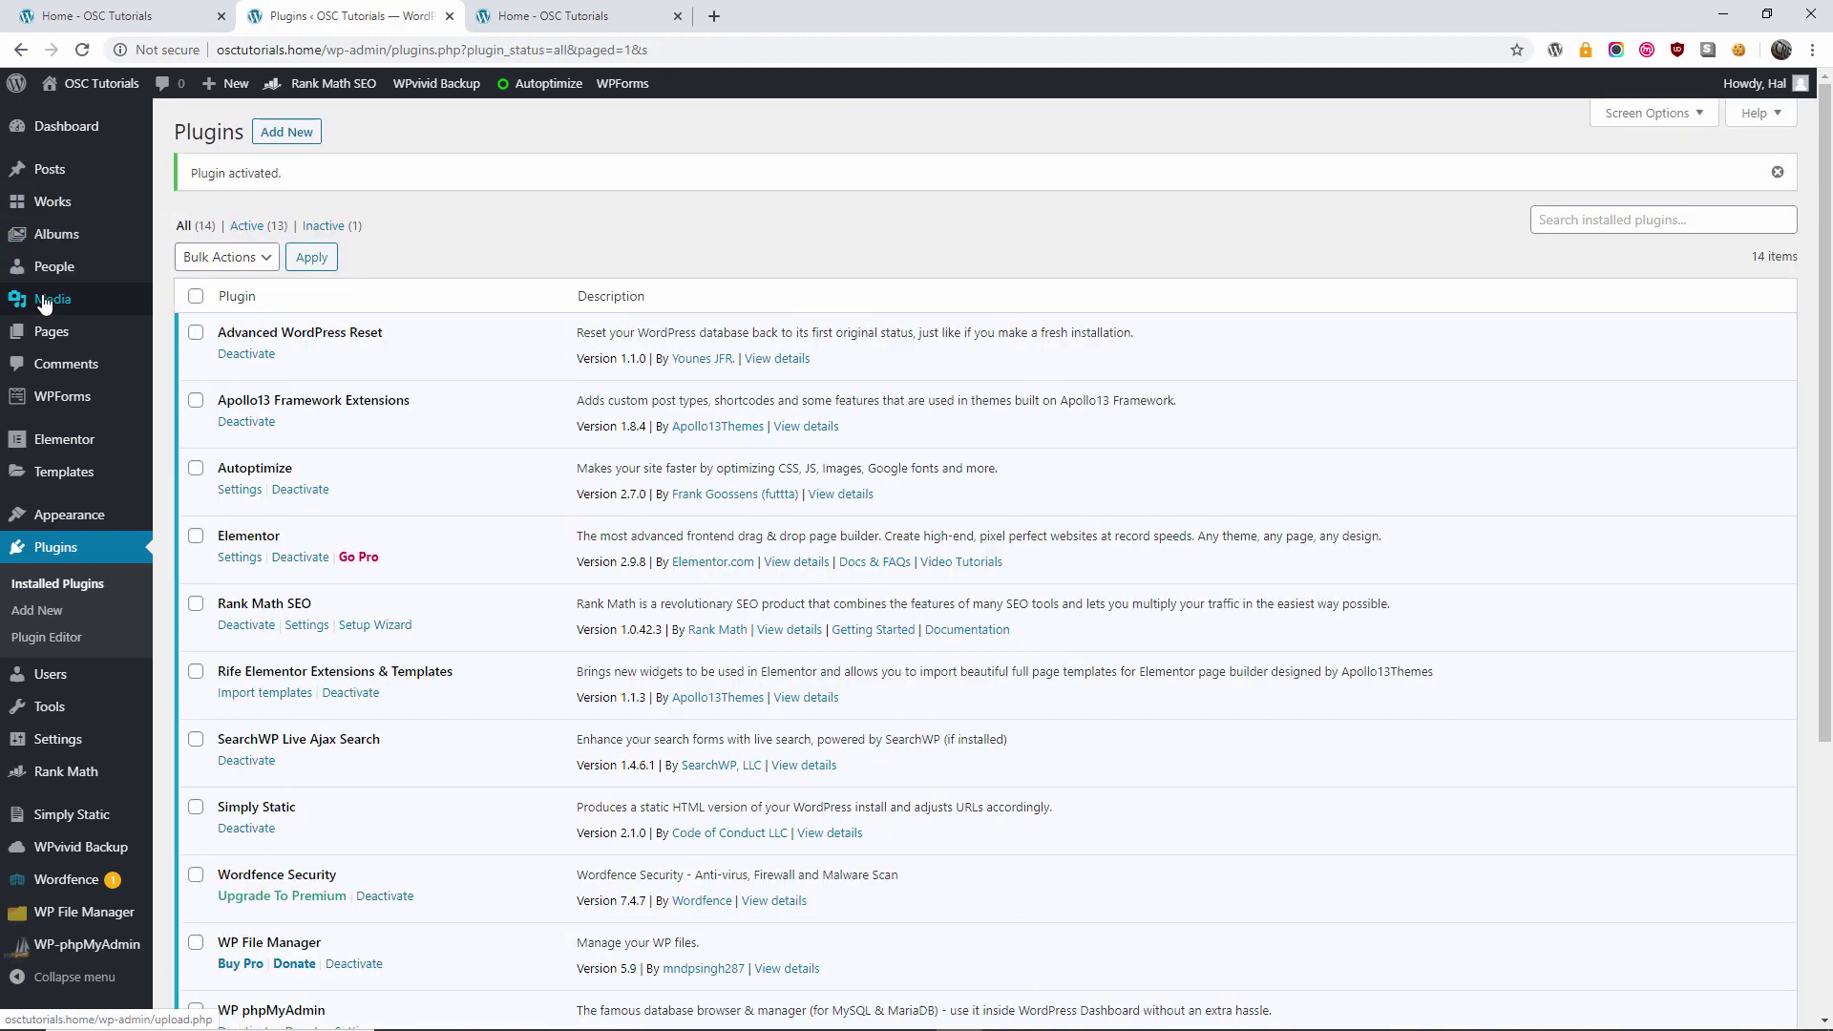
In the Media Library list view, select all 17 files and delete them permanently.
left_click(43, 301)
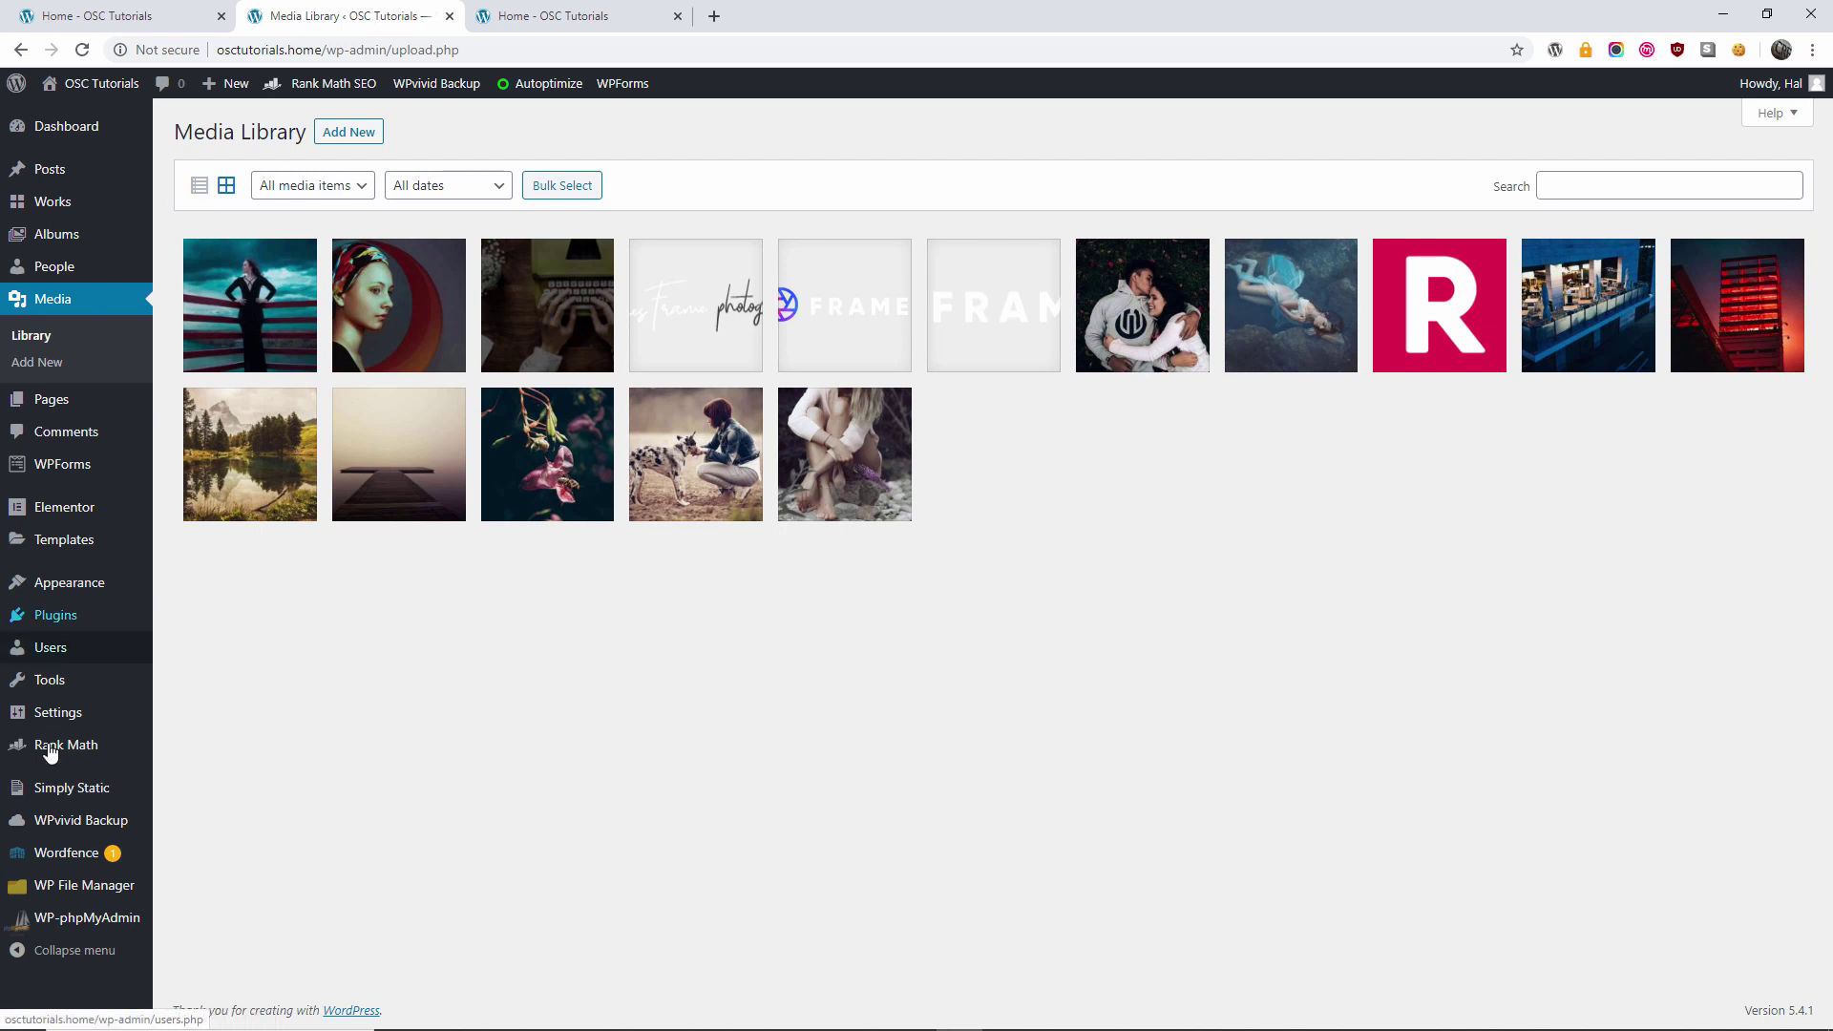
mouse_move(80, 821)
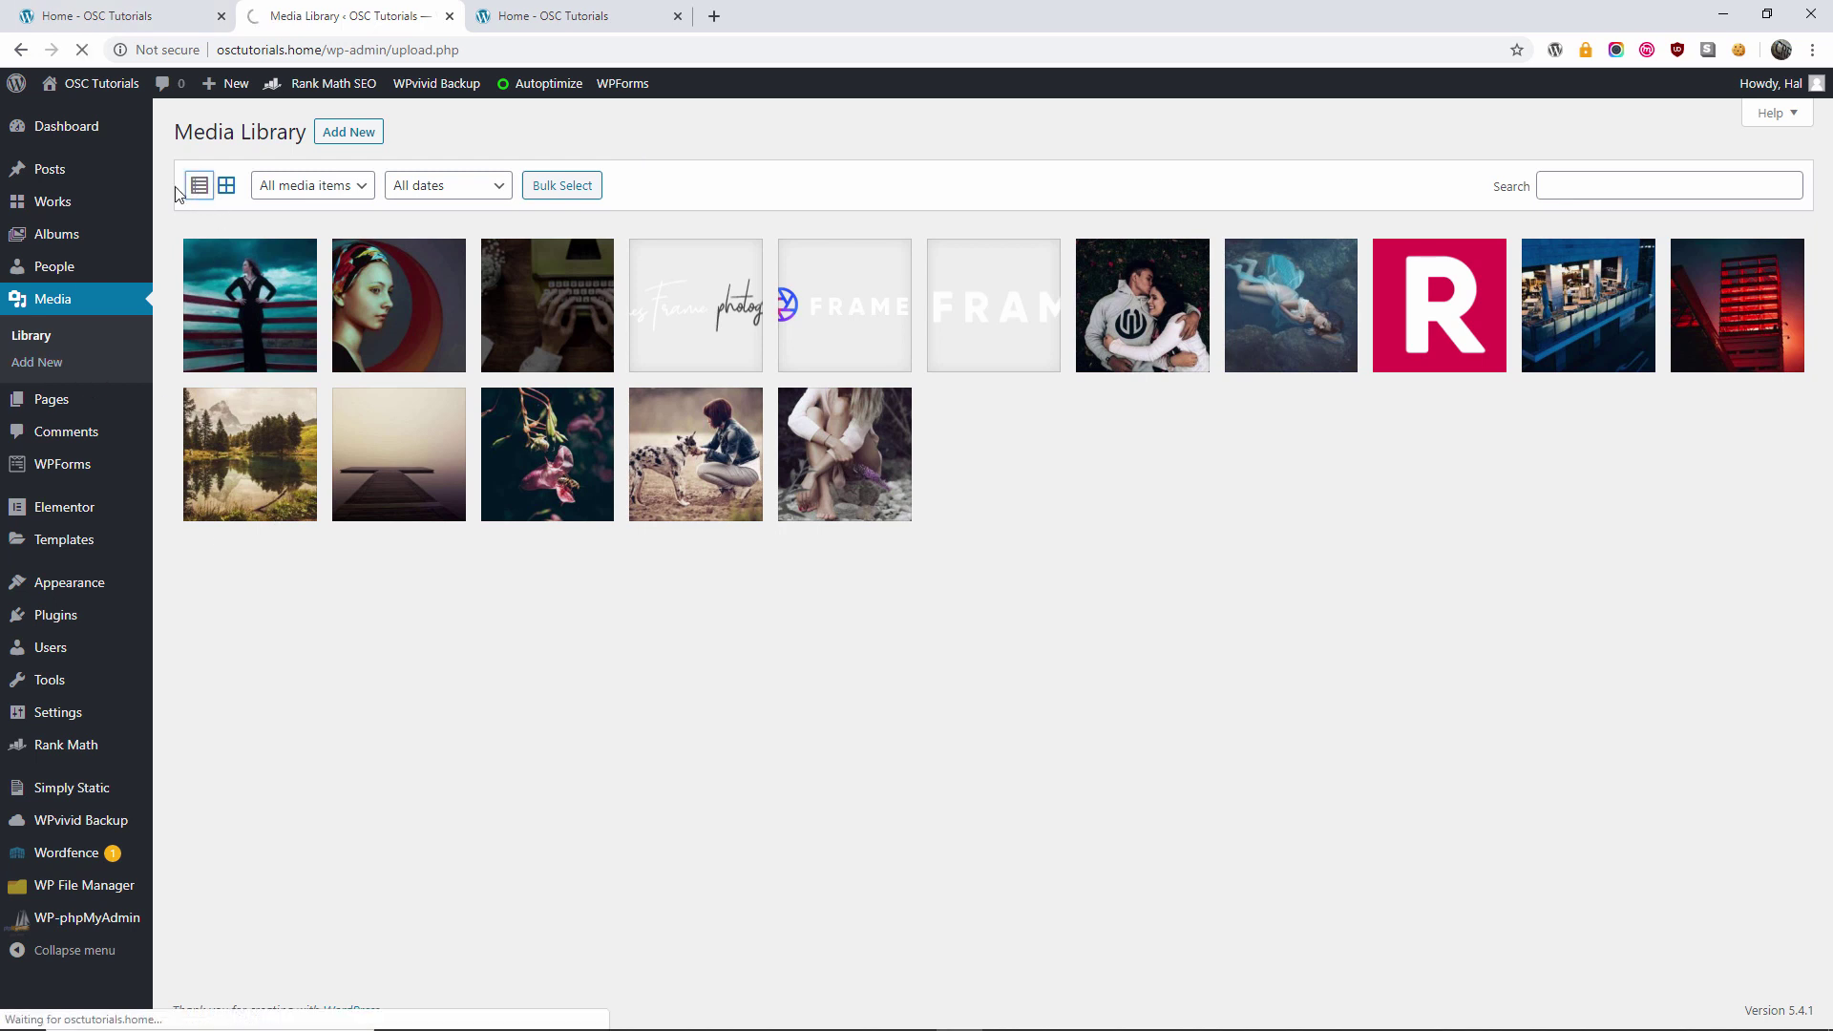
left_click(201, 190)
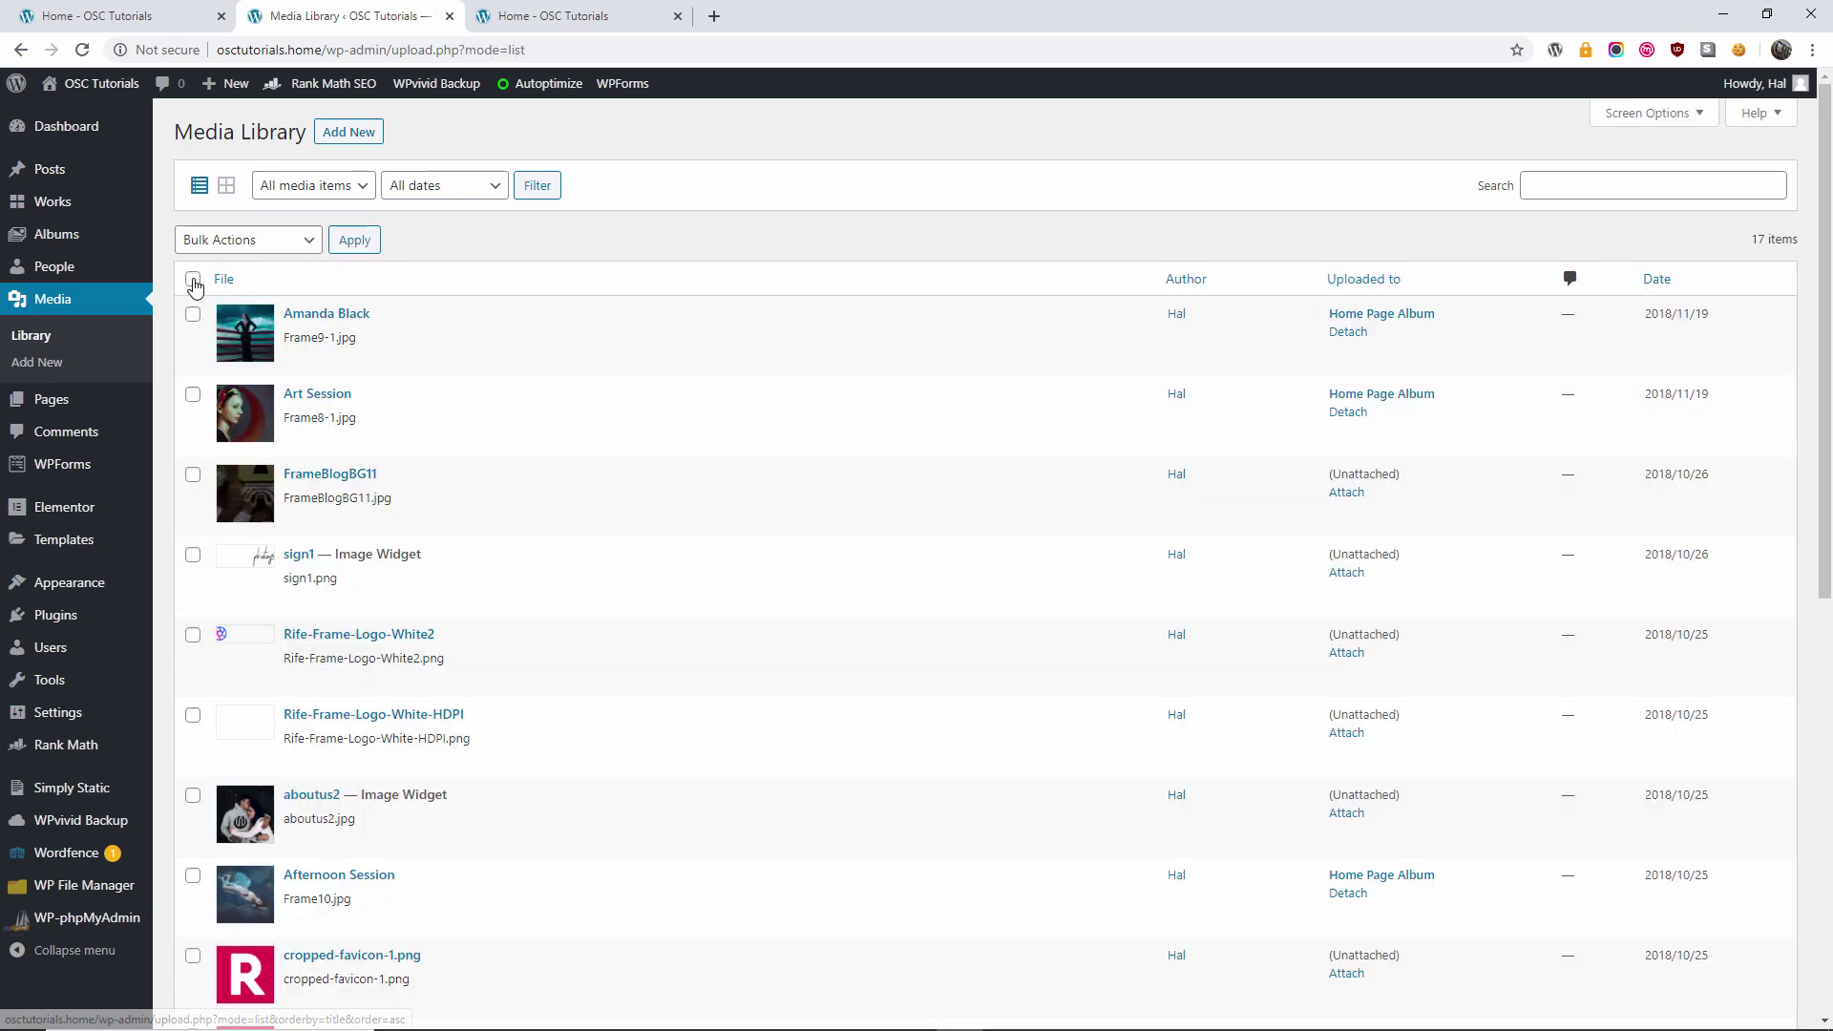
left_click(193, 279)
left_click(245, 240)
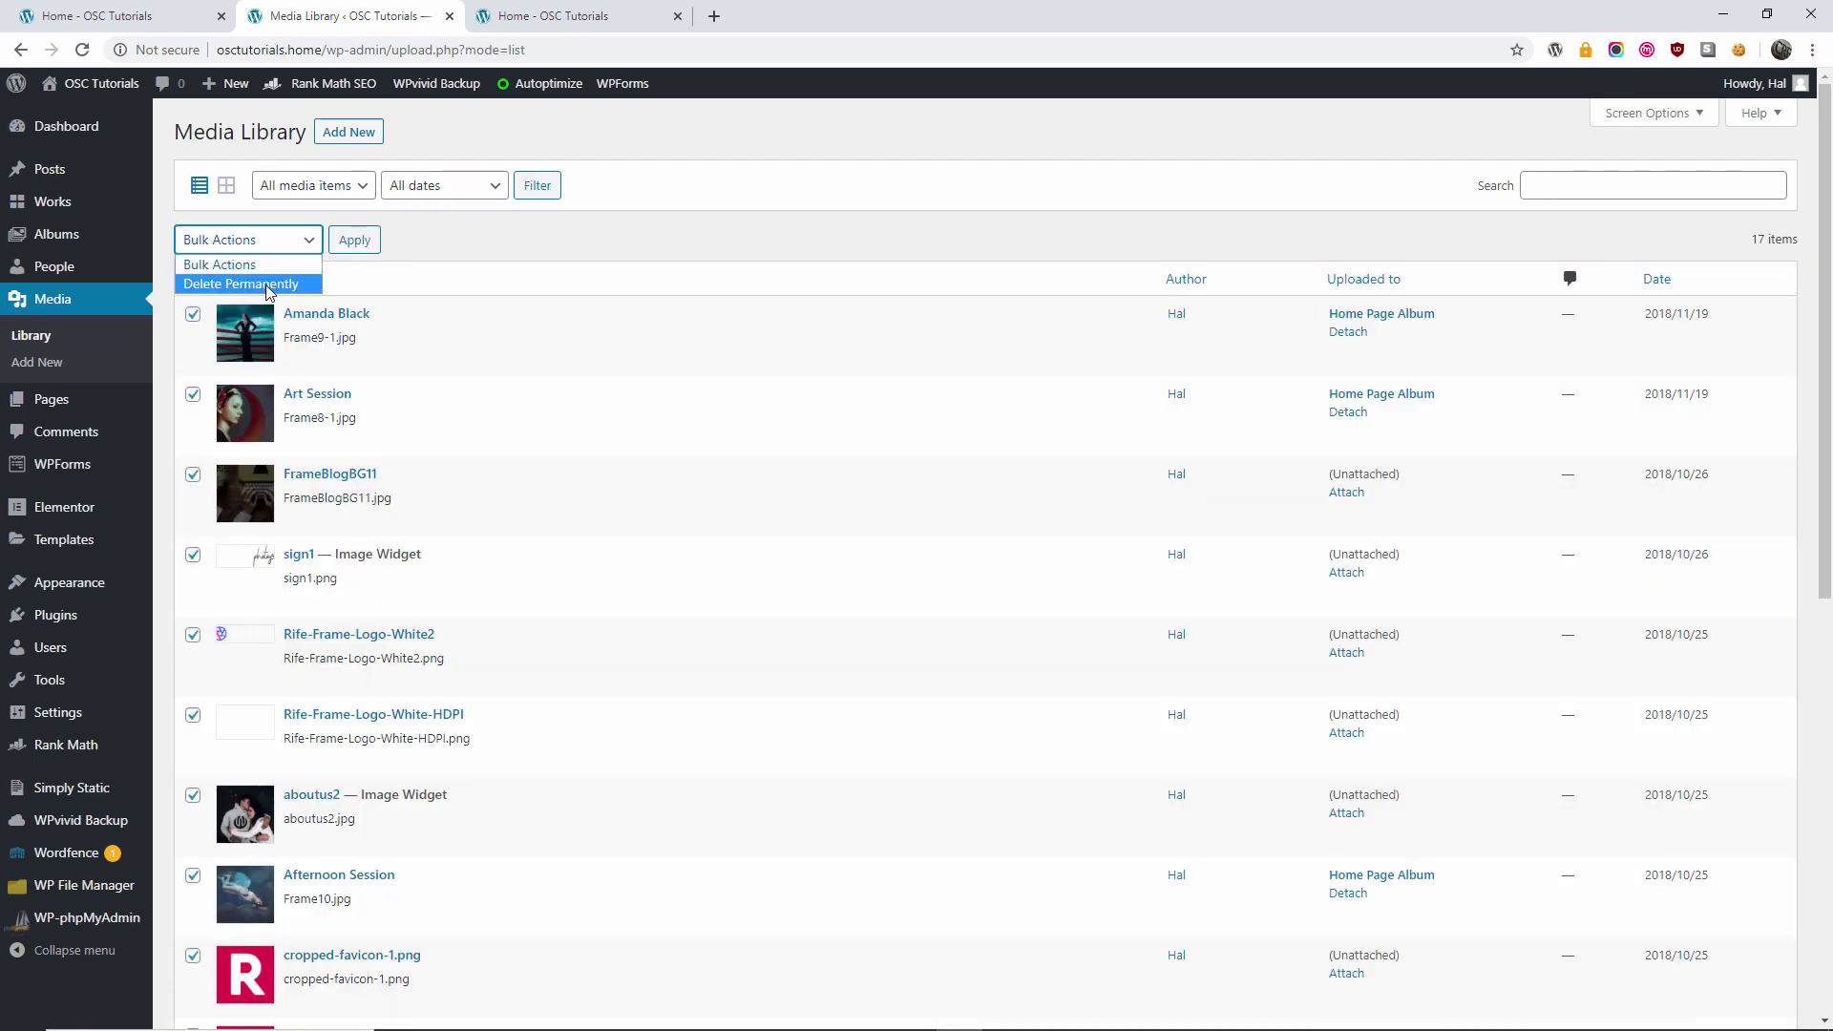
left_click(256, 287)
left_click(354, 240)
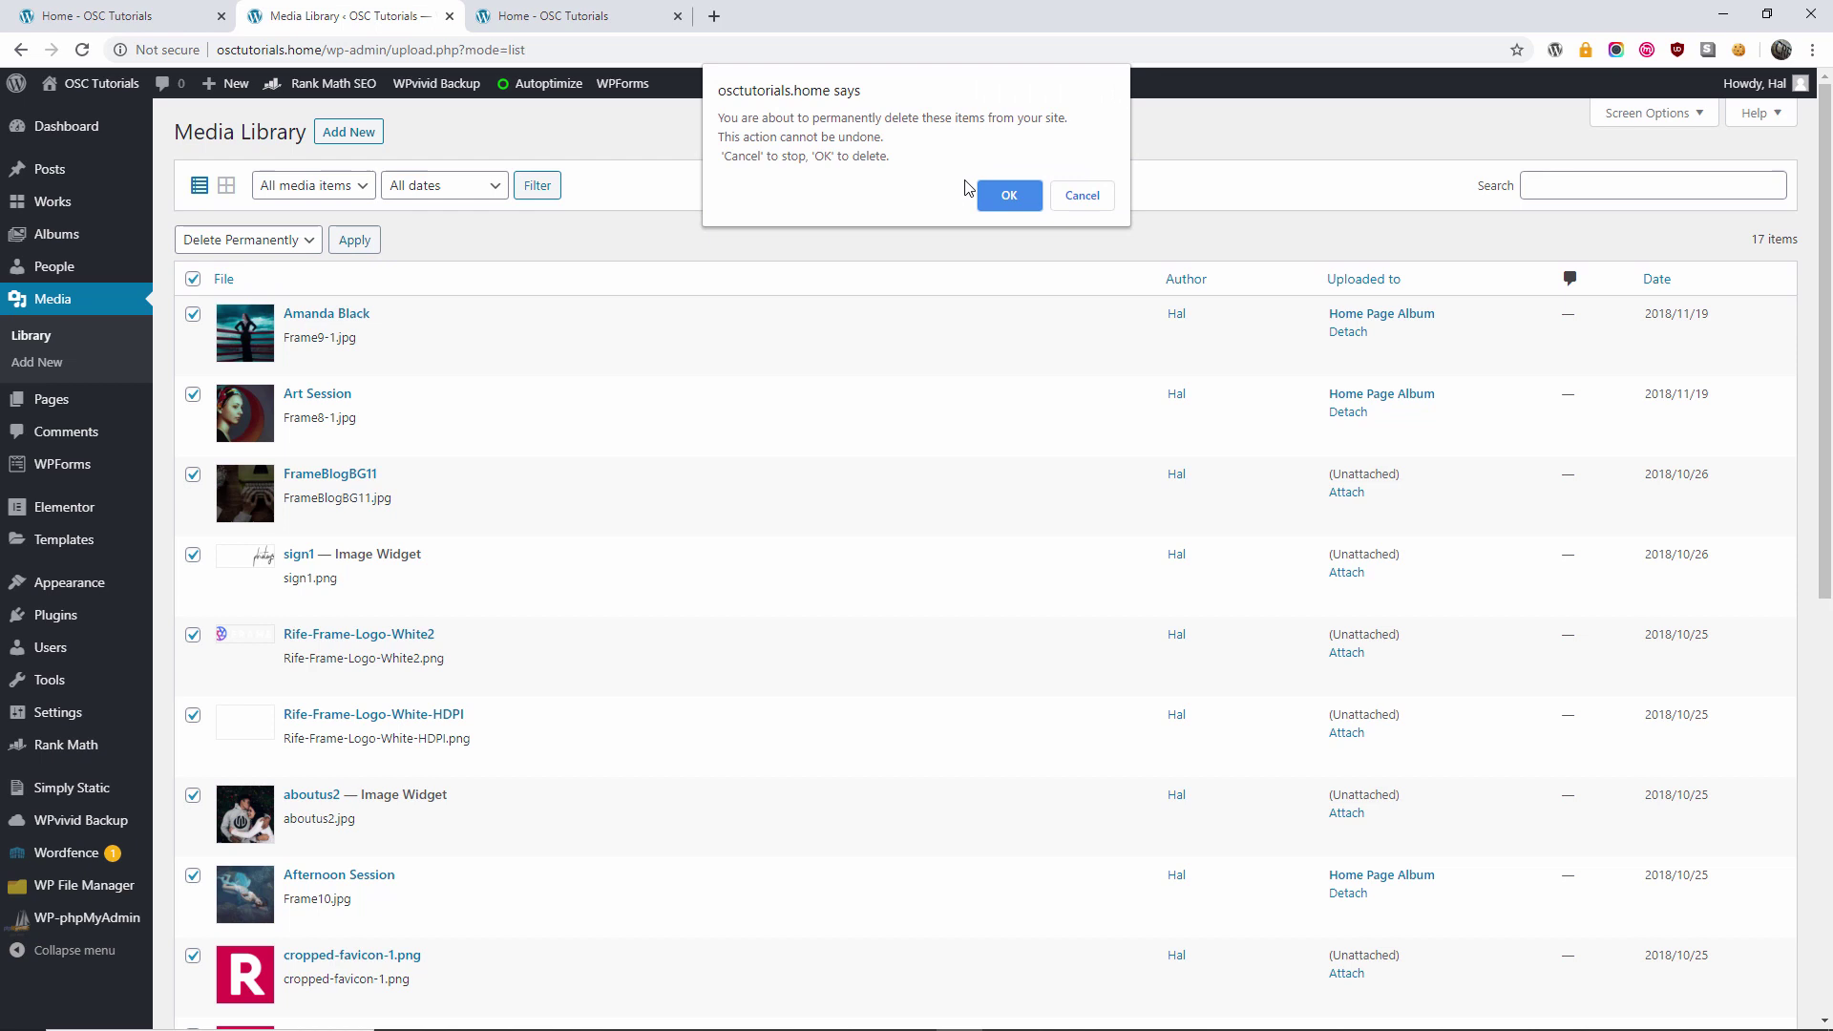
left_click(1026, 202)
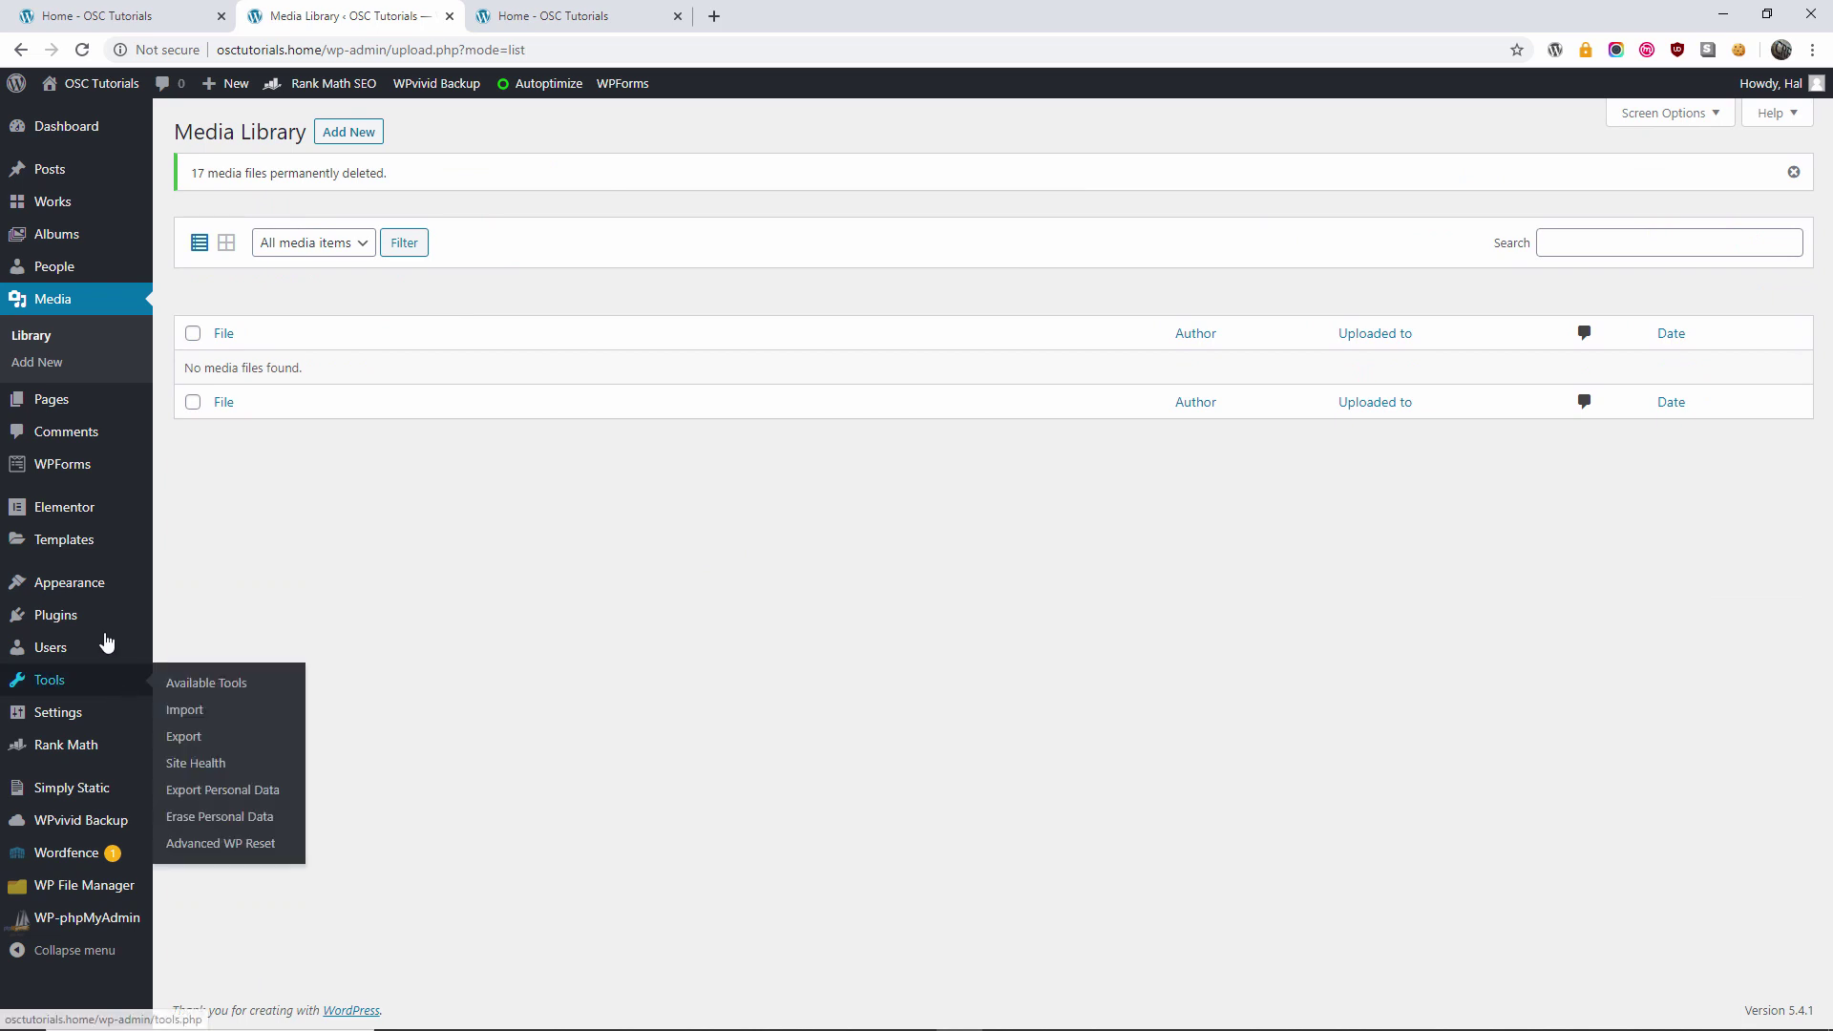
Open the Advanced WP Reset tool under Tools.
left_click(69, 625)
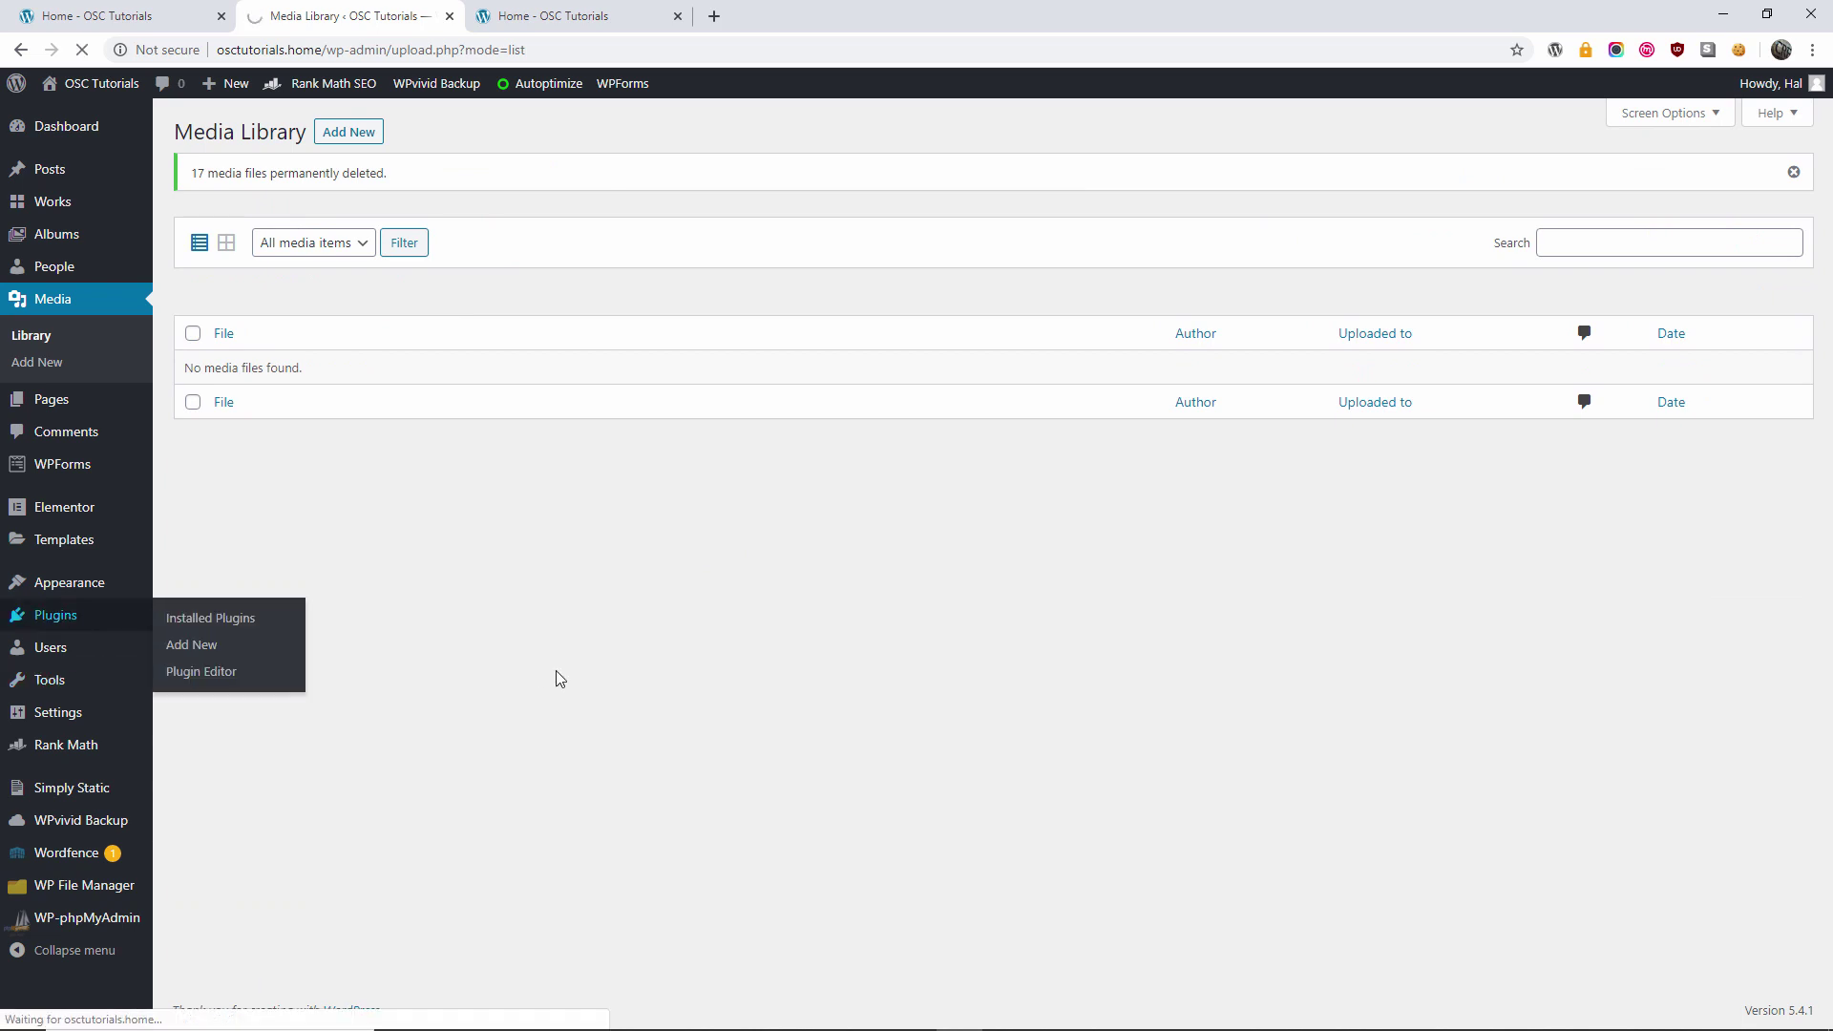
scroll(560, 678, "down", 5)
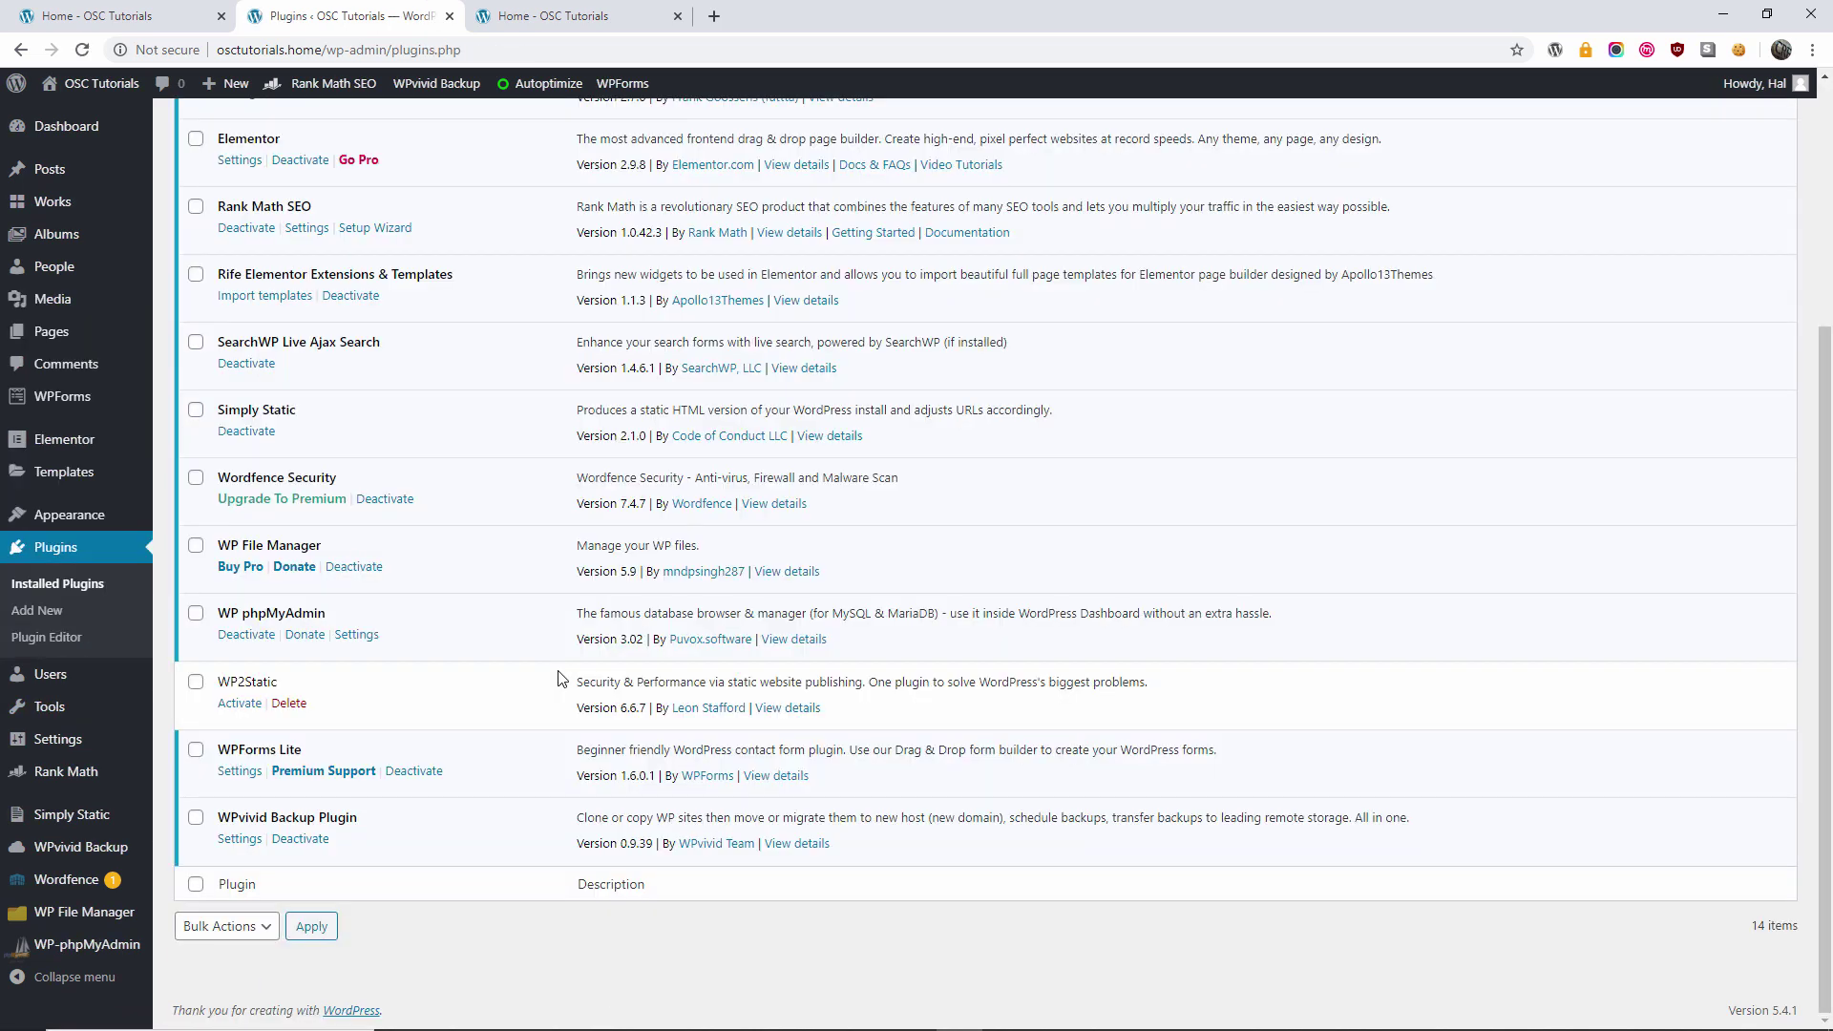
scroll(560, 679, "up", 4)
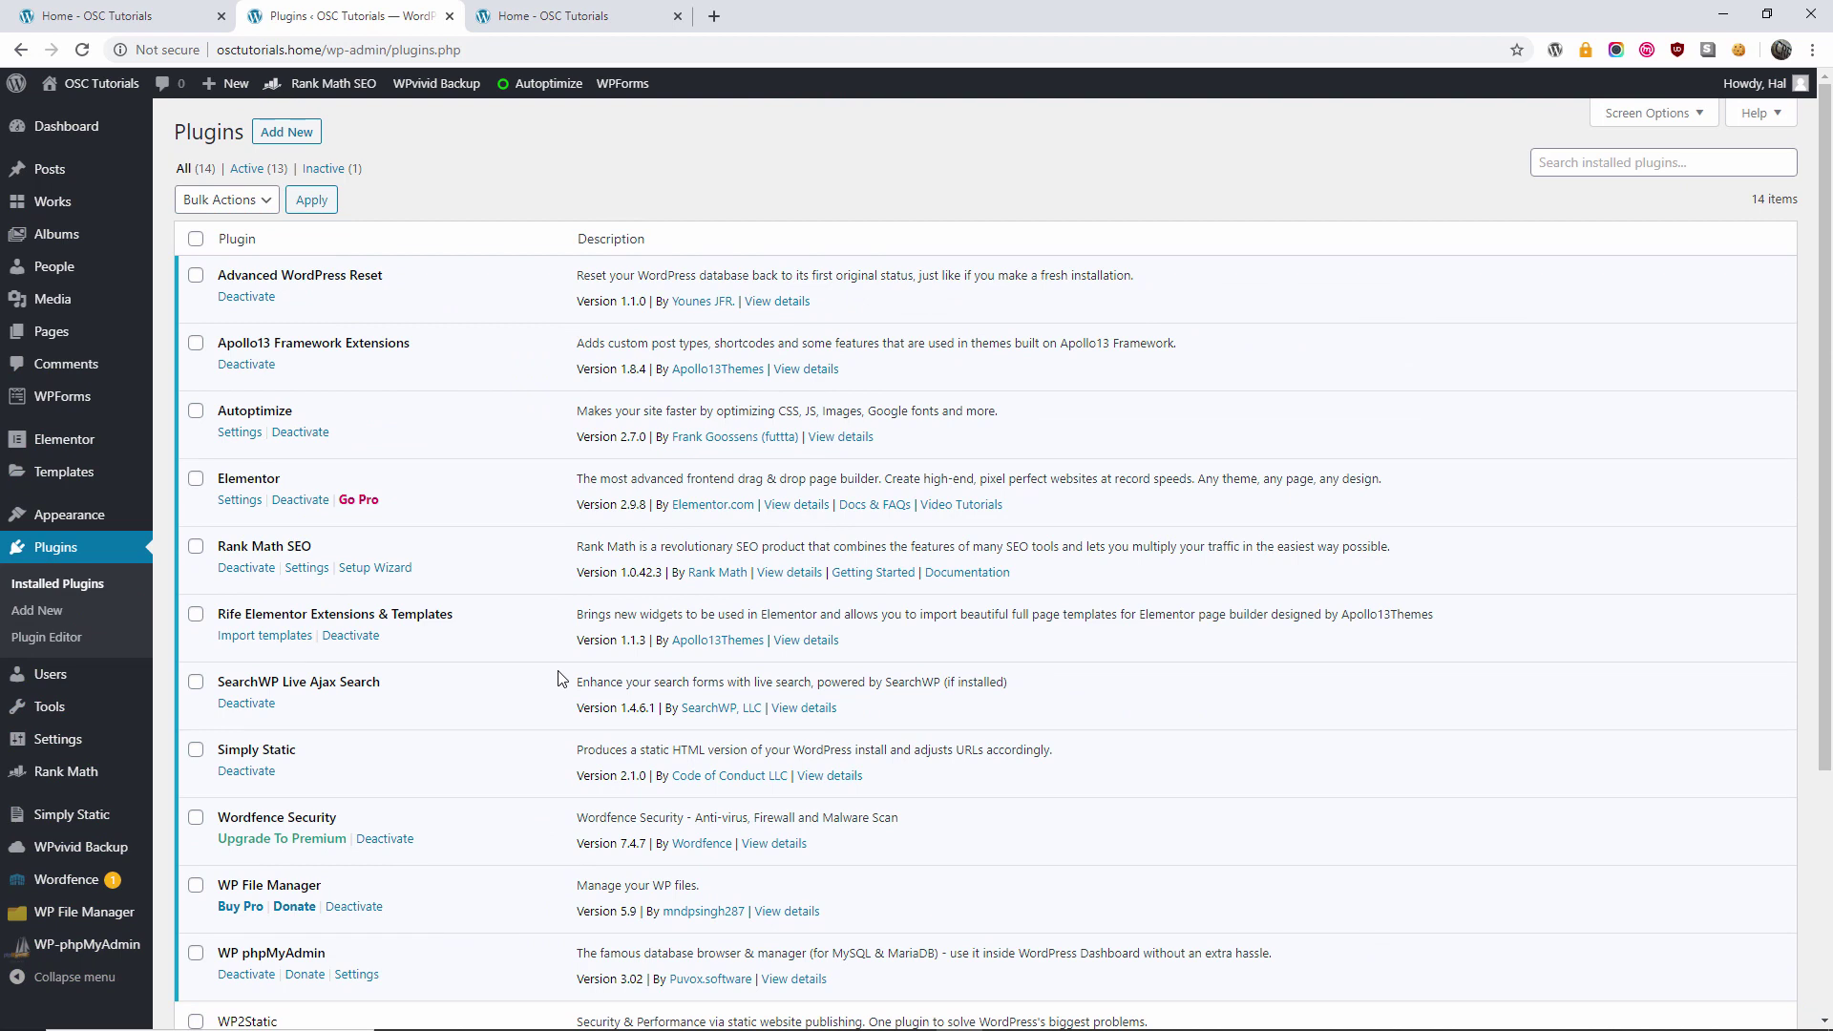
scroll(561, 679, "down", 3)
mouse_move(71, 716)
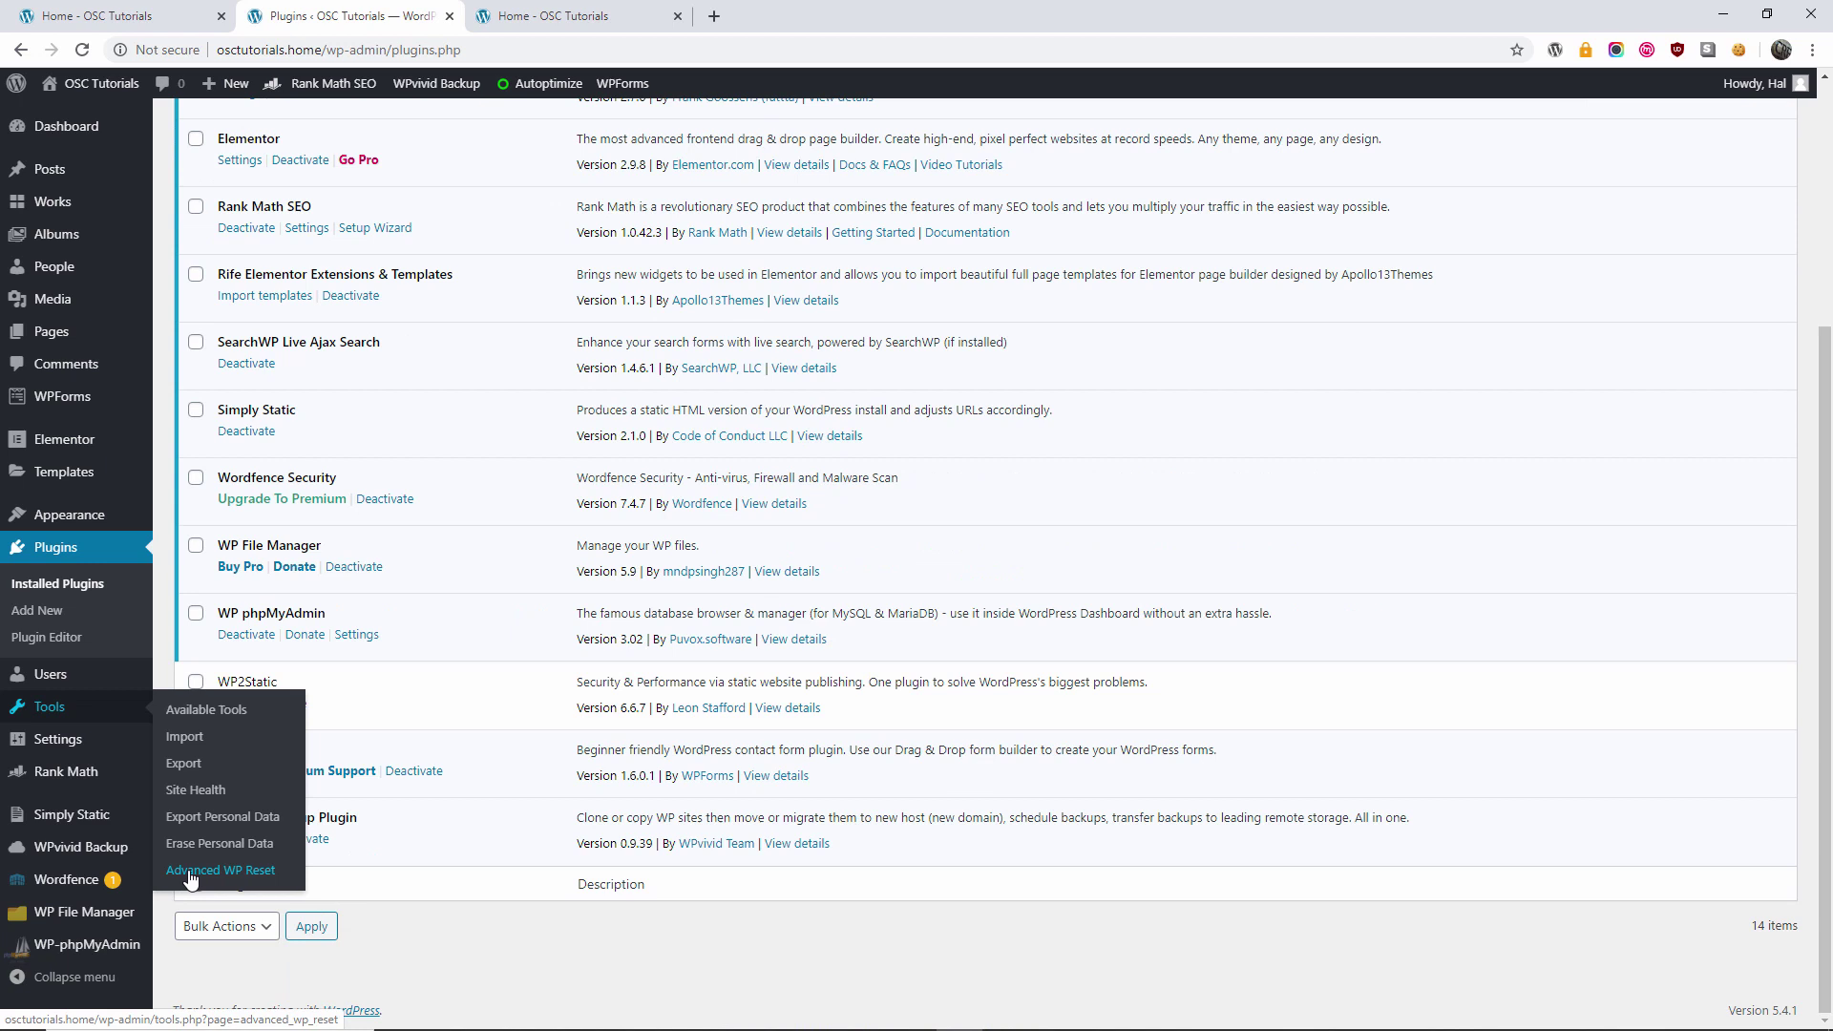
left_click(233, 870)
left_click(296, 513)
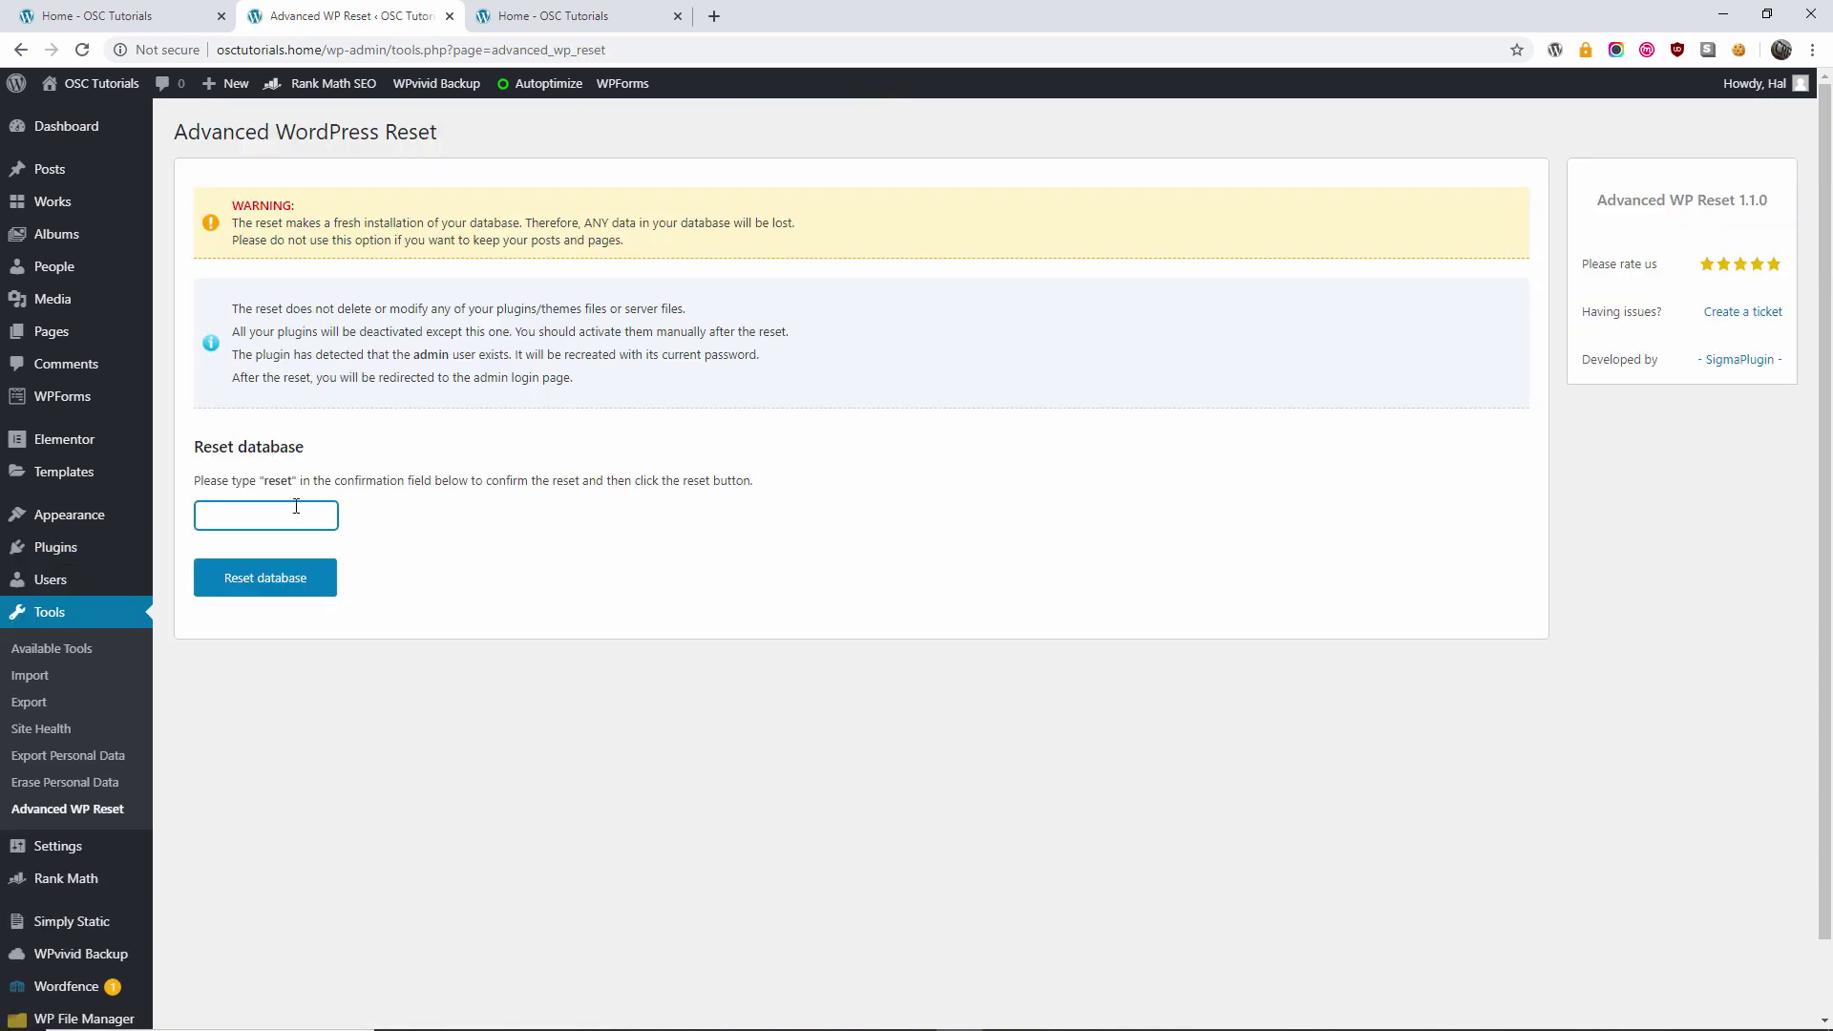
Enter 'reset' in the confirmation field, then run and confirm the database reset.
left_click_drag(266, 479, 287, 477)
left_click(261, 506)
type("reset")
left_click(263, 583)
left_click(264, 582)
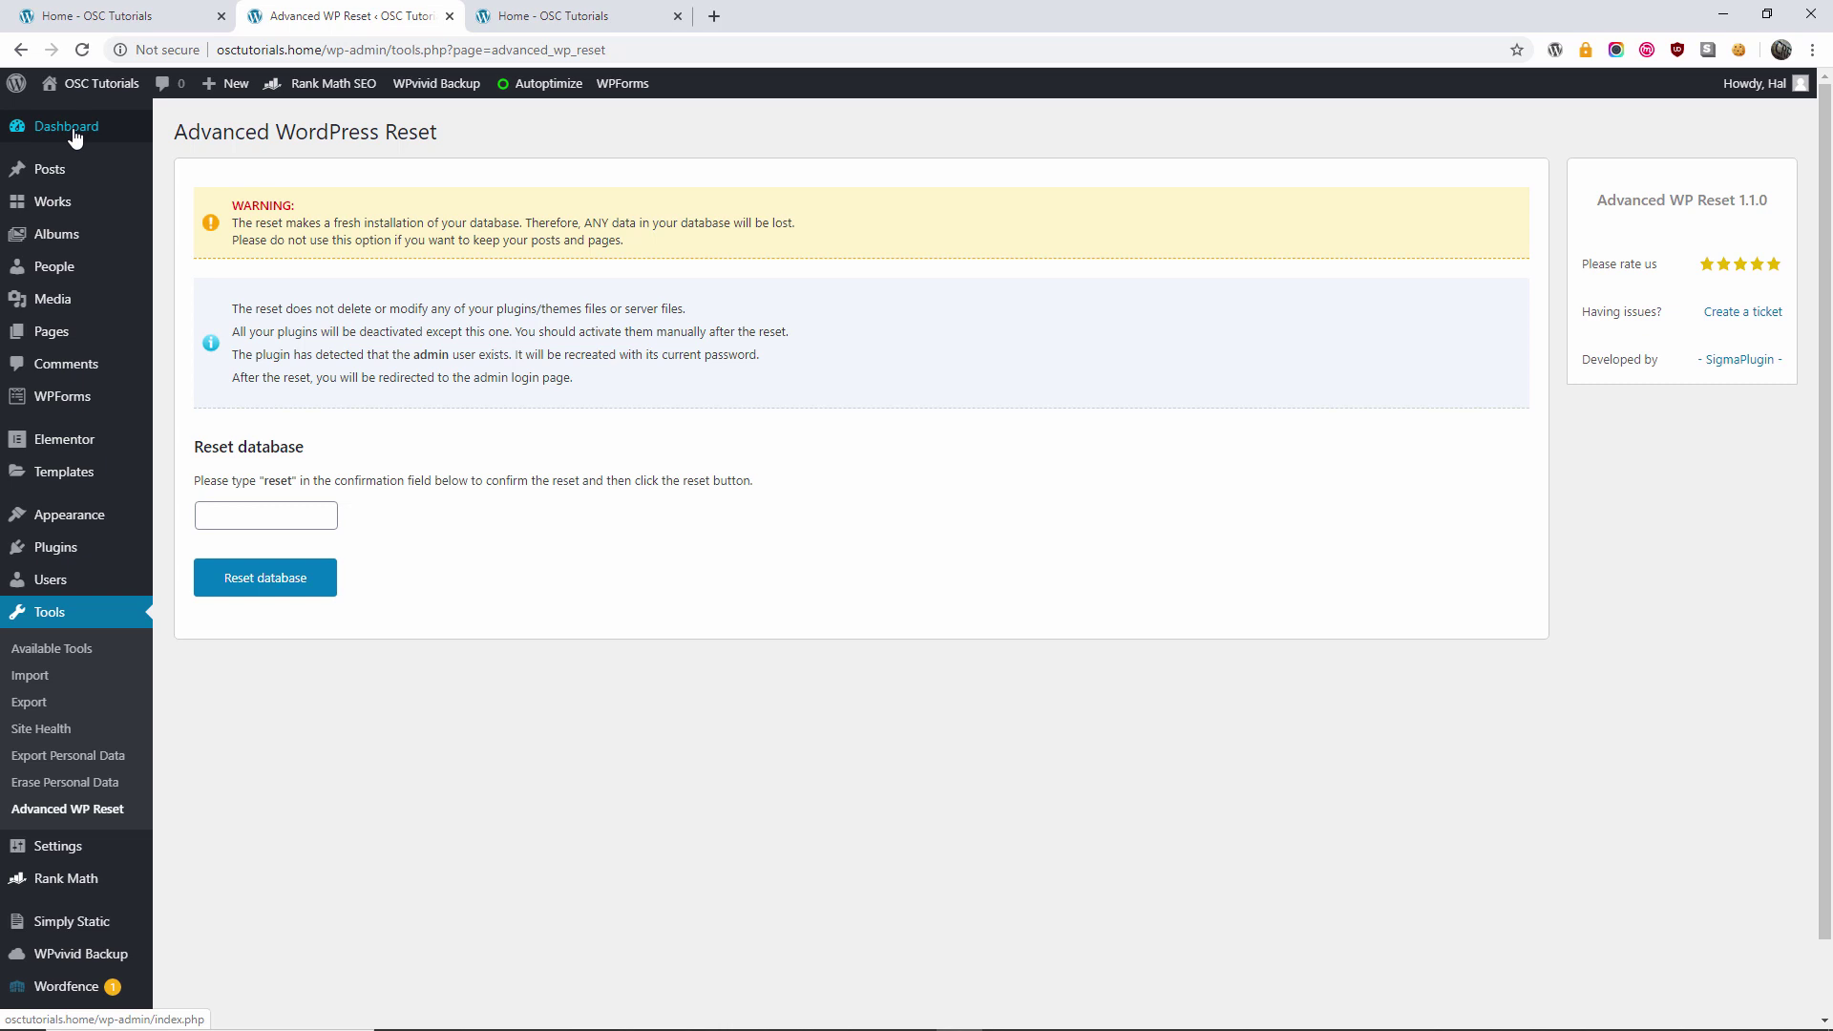
On the reset dashboard, decline the password manager prompt and dismiss the plugin's rating request.
left_click(74, 134)
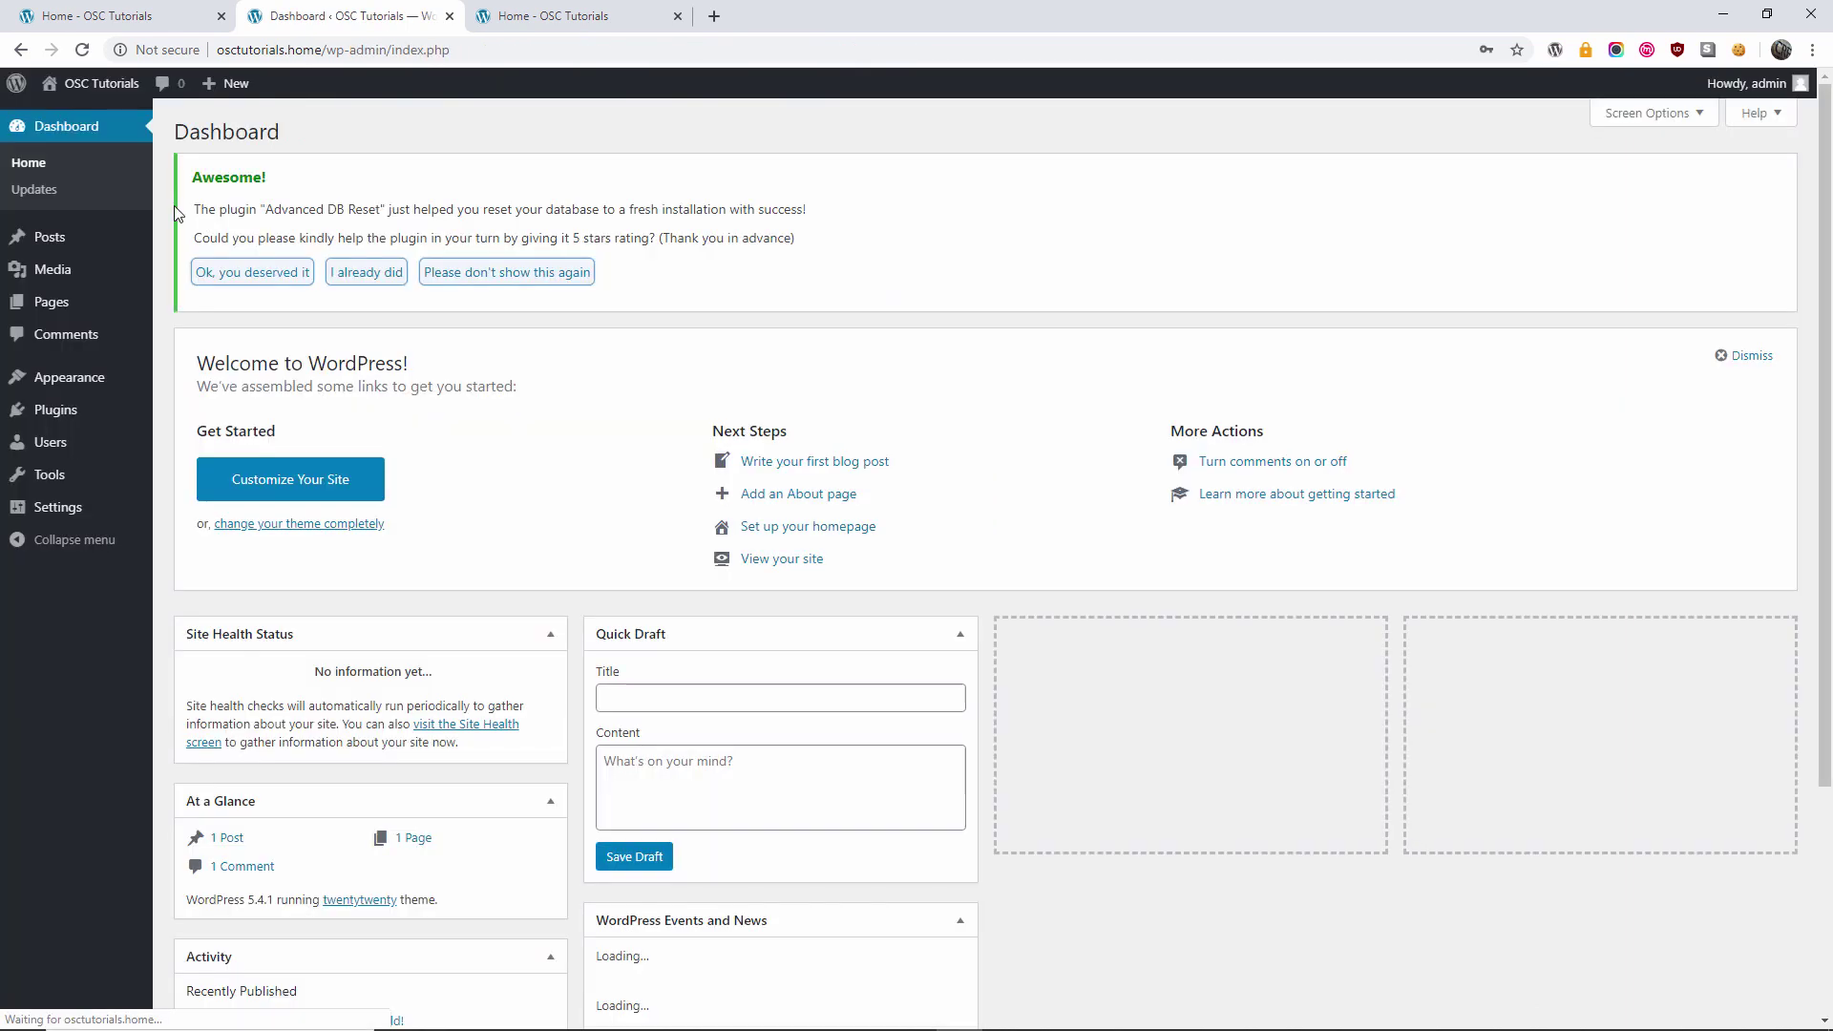
mouse_move(107, 489)
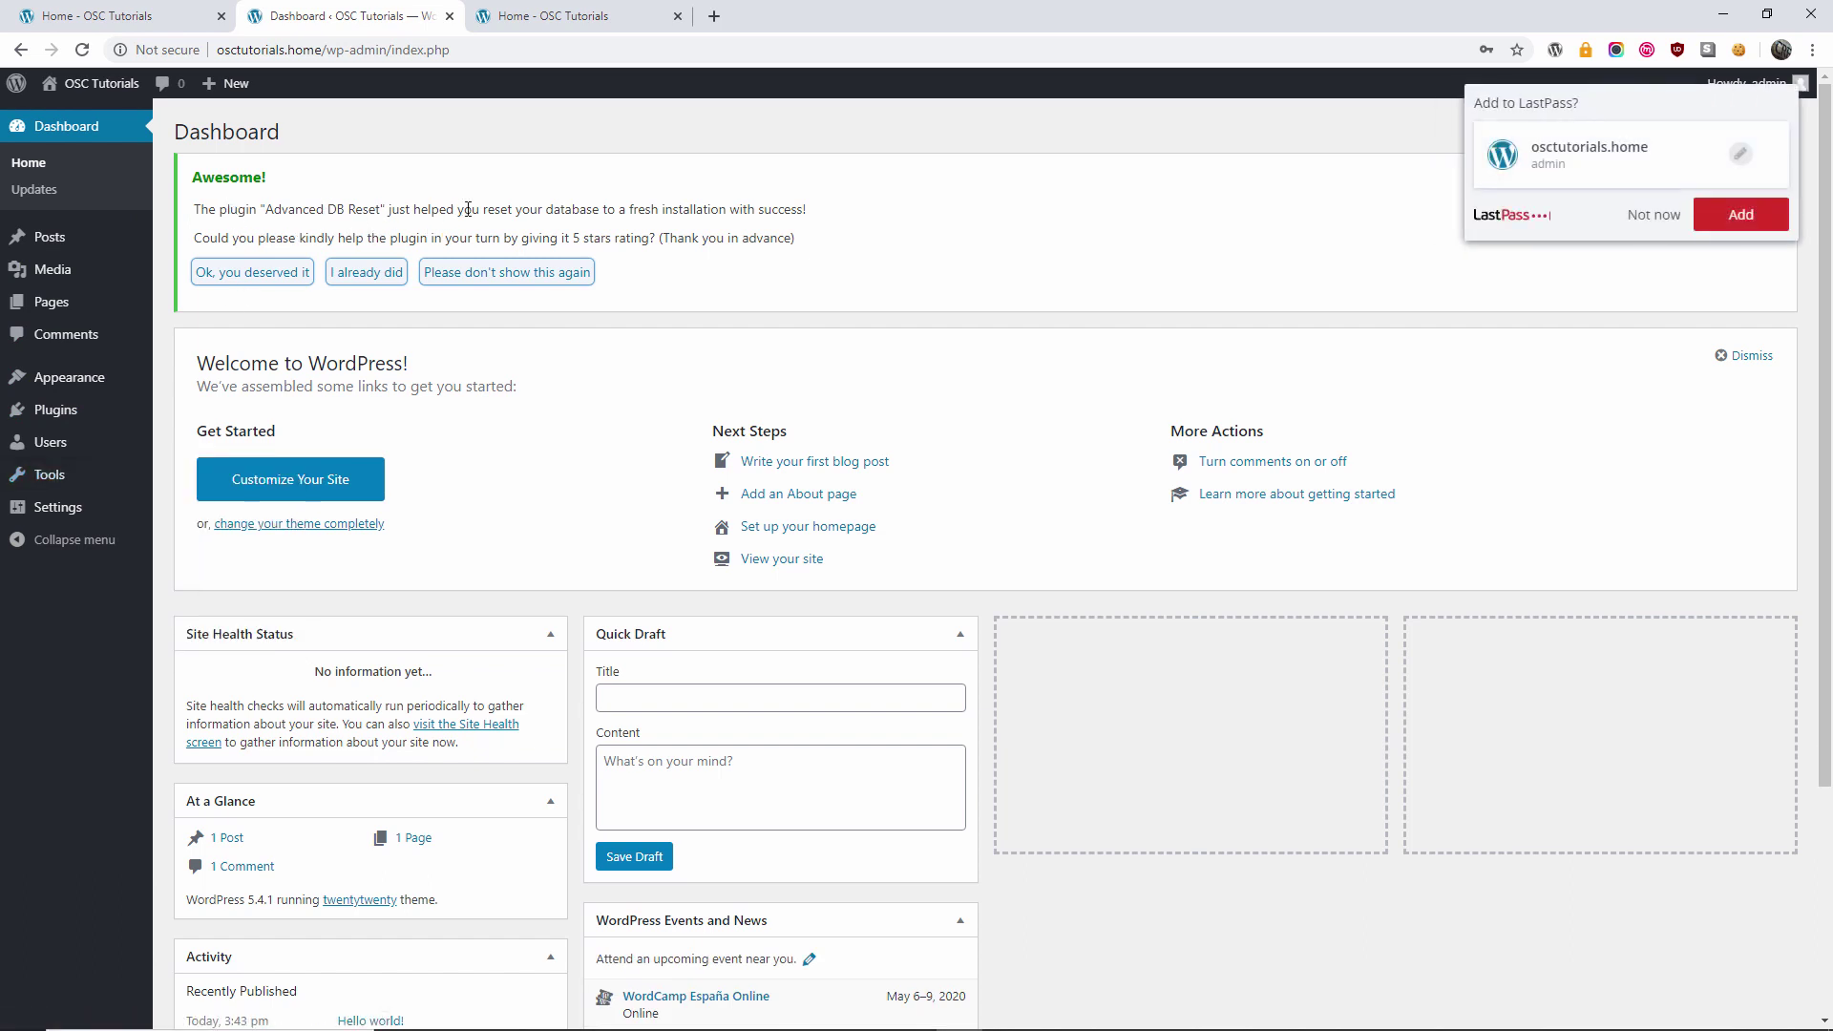
left_click(1653, 216)
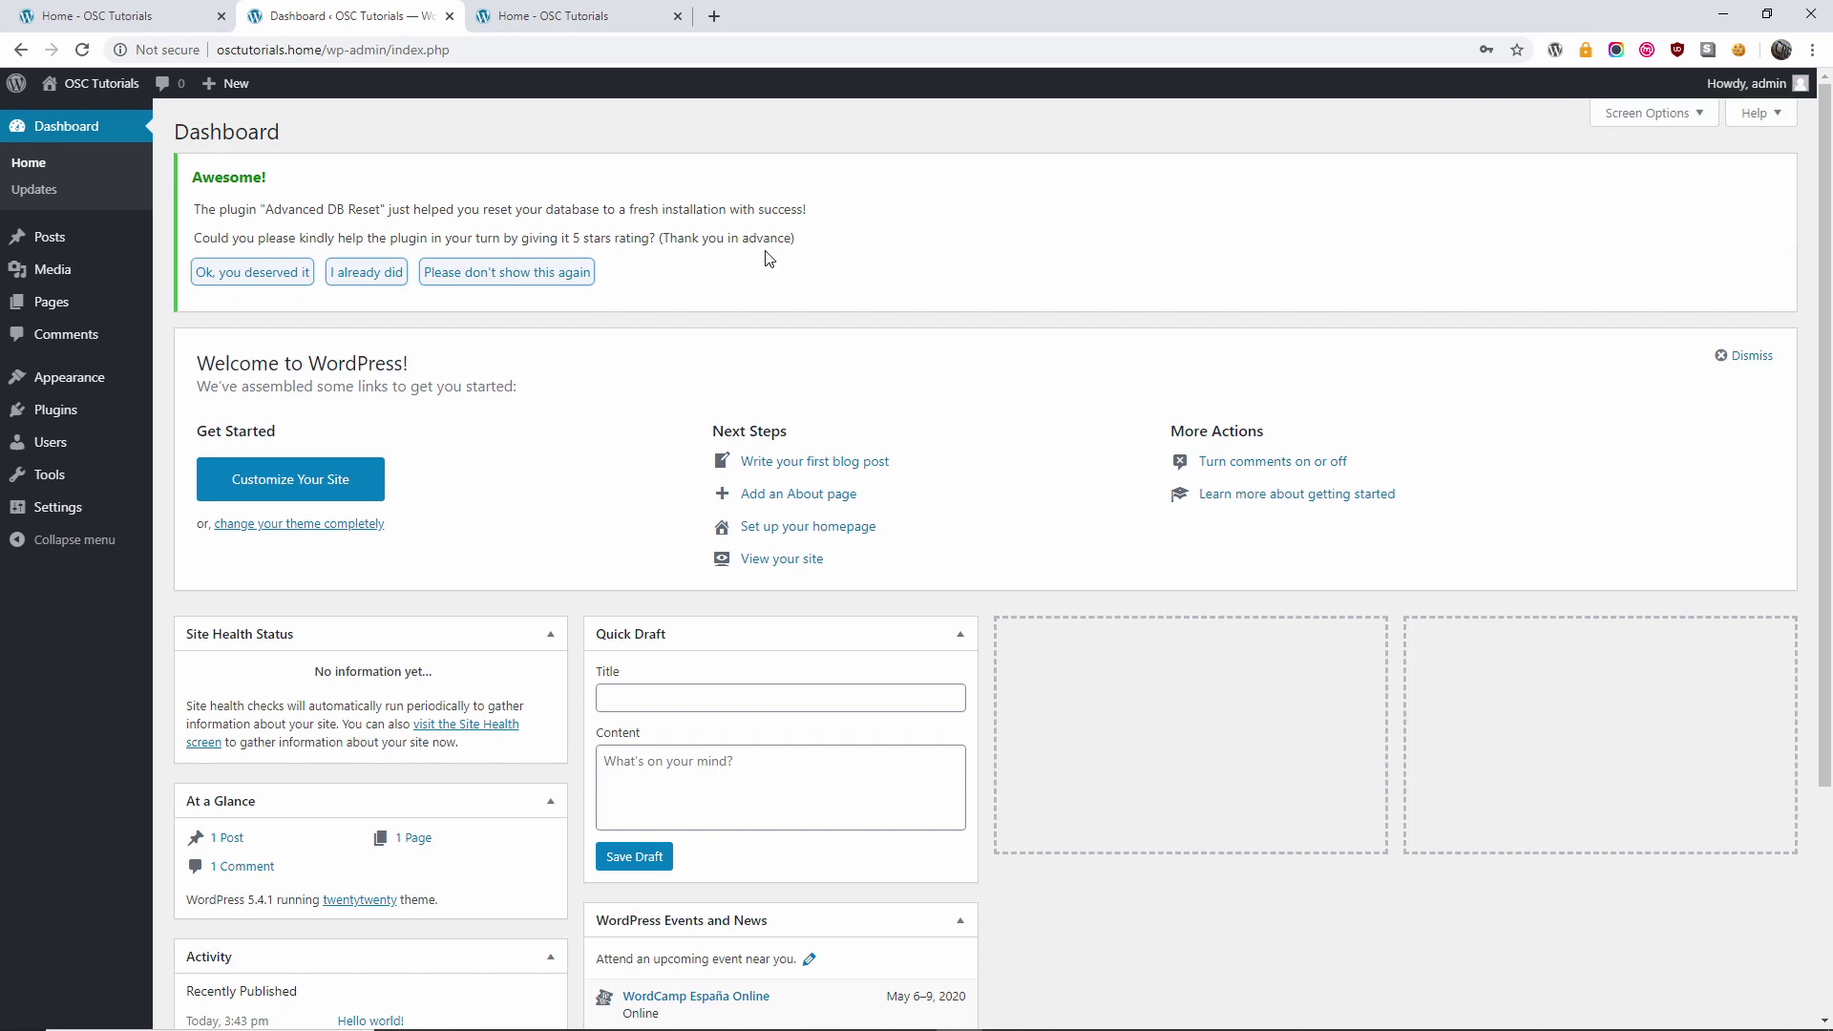
left_click(366, 272)
Reload the site's front page and scroll through the default Twenty Twenty homepage with 'Hello world!'.
left_click(506, 11)
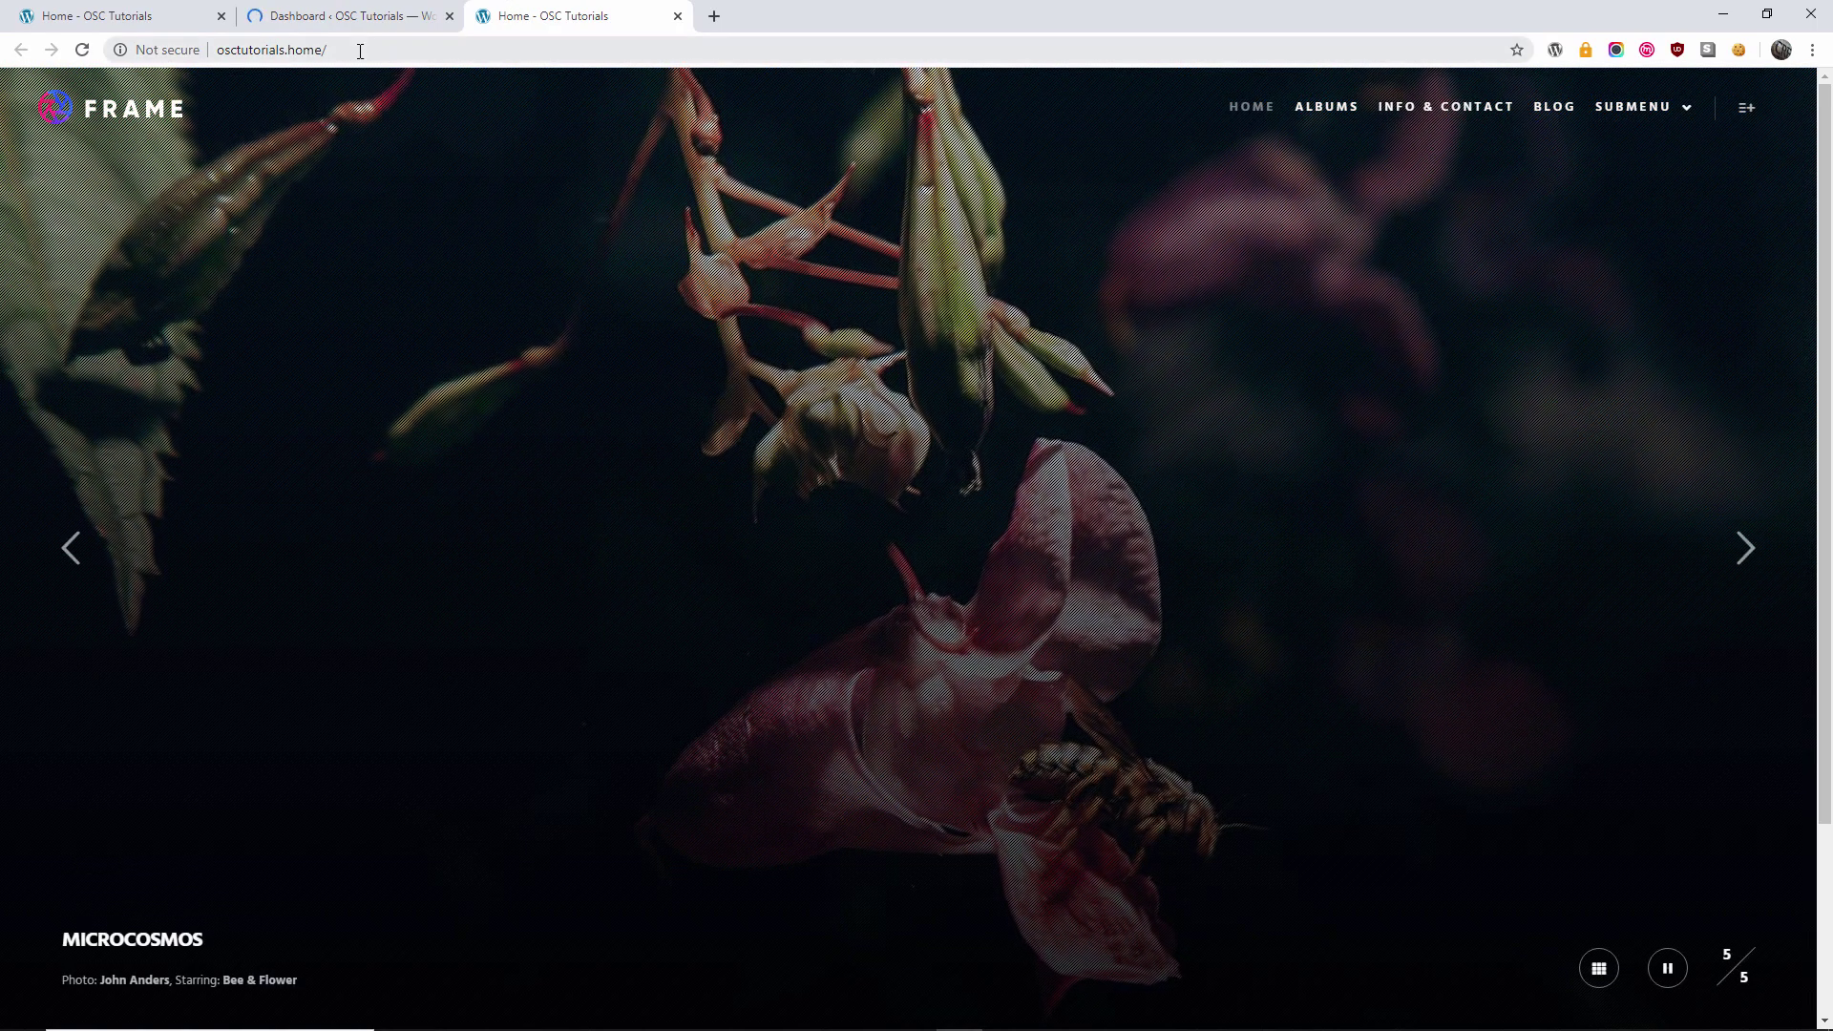
left_click(360, 50)
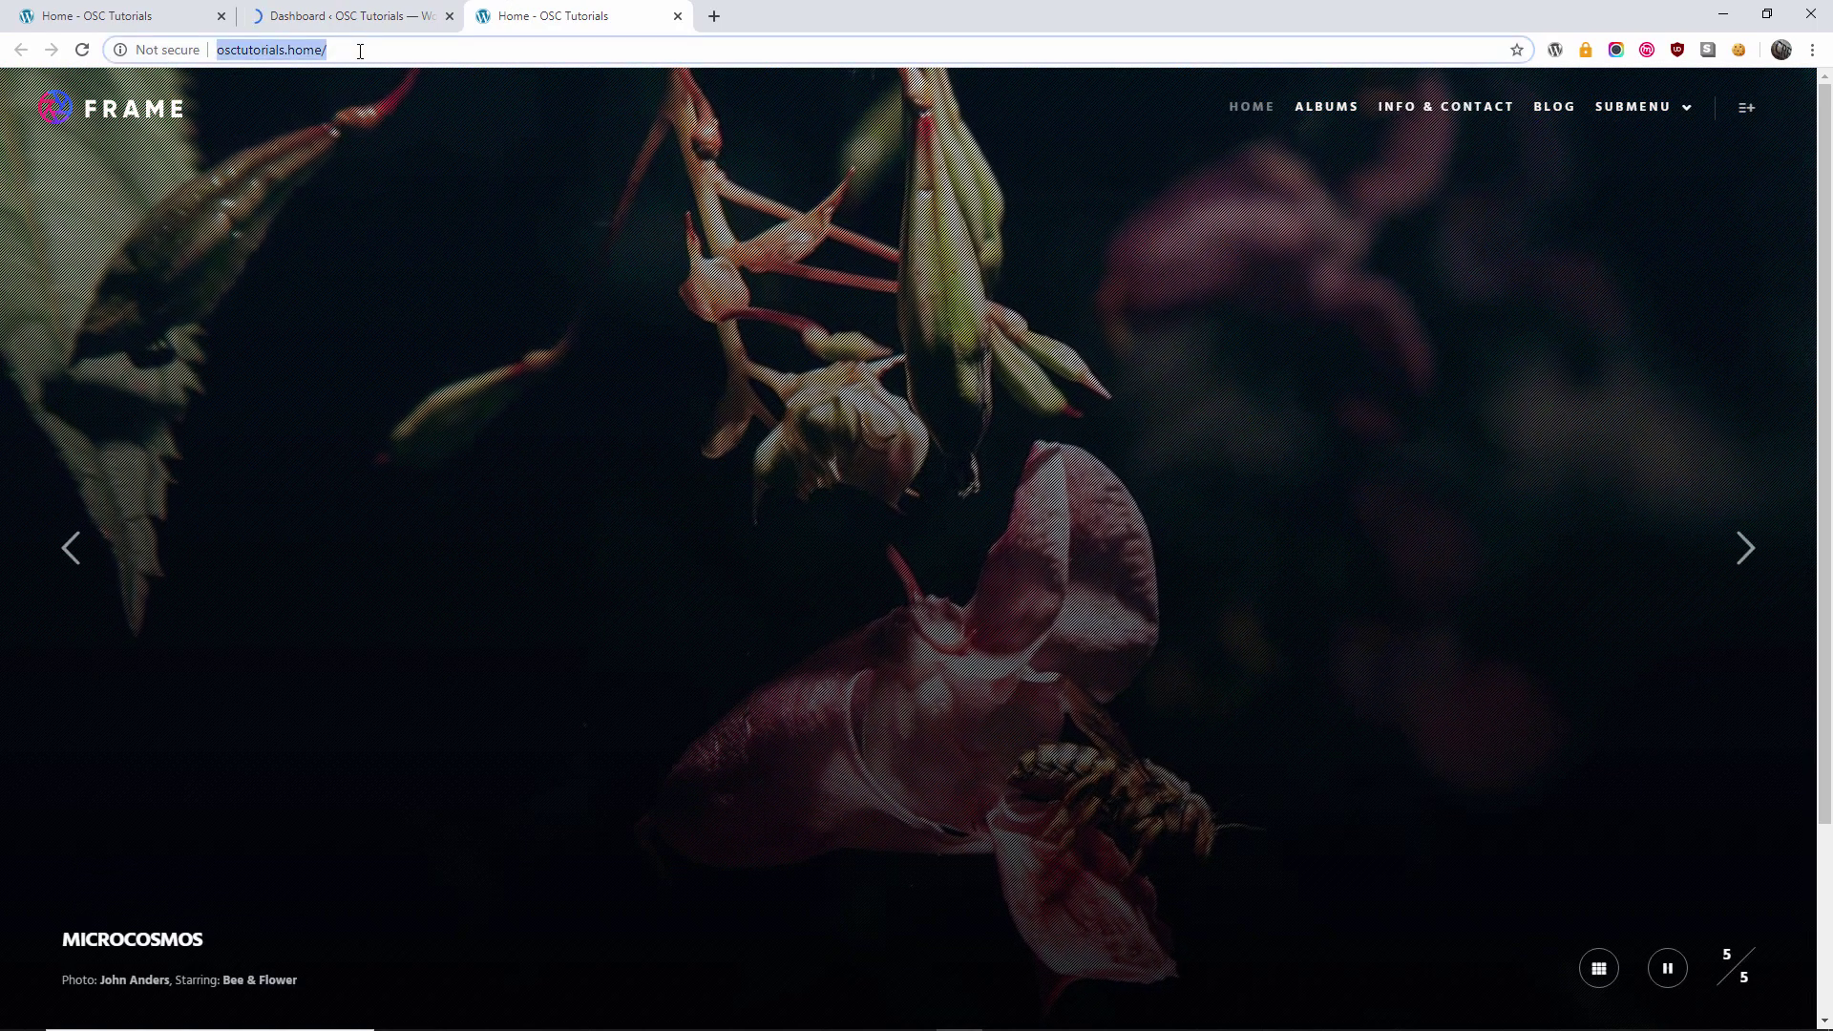
key("Return")
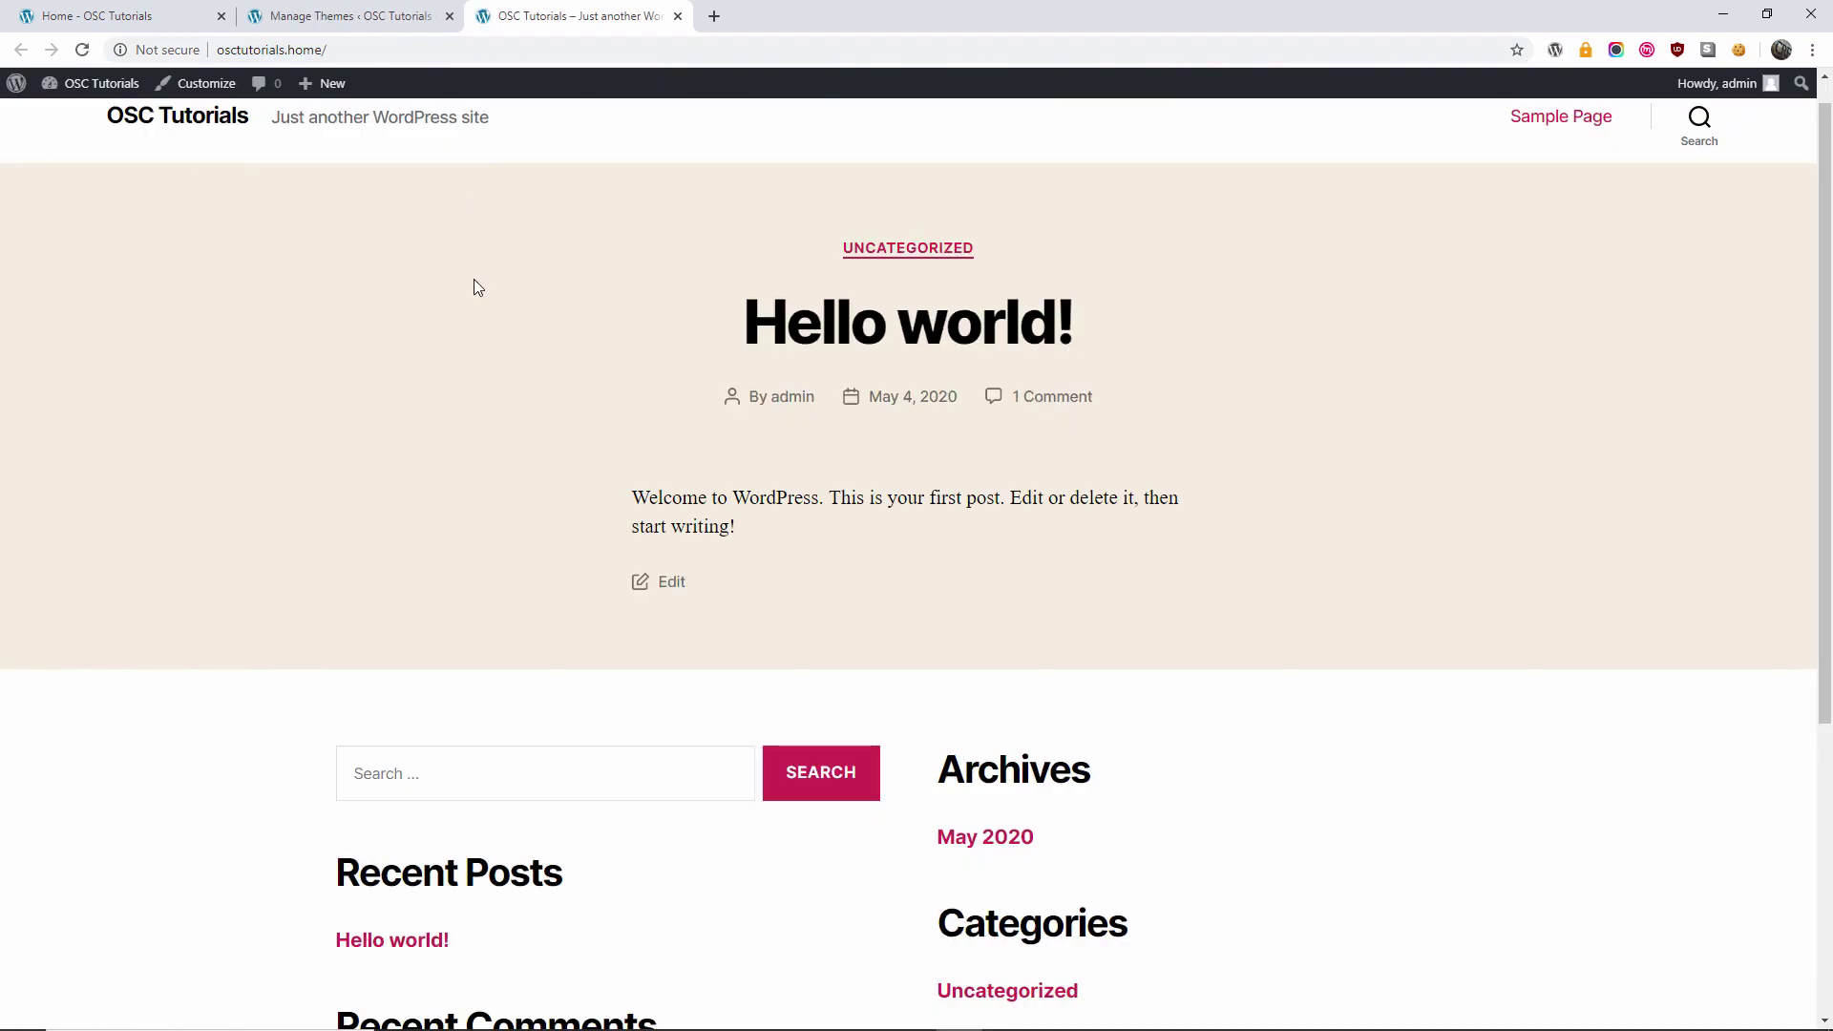
scroll(1149, 564, "down", 4)
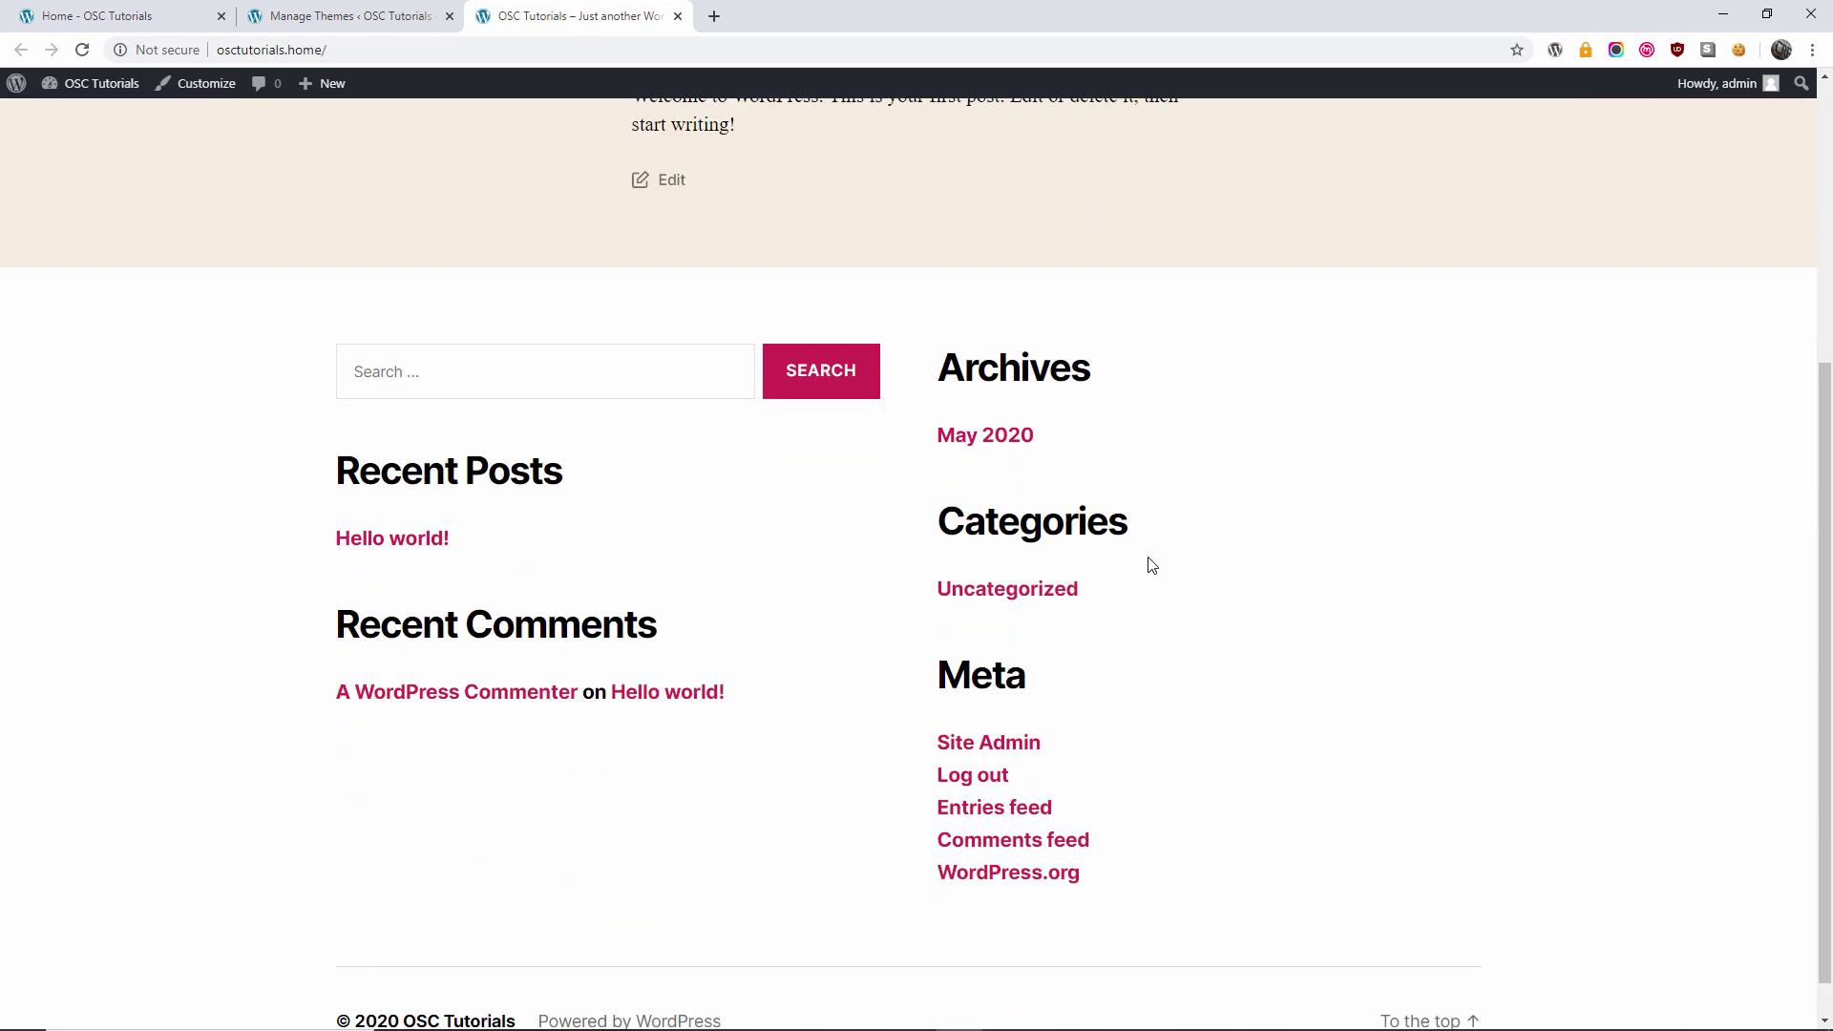
scroll(1150, 564, "up", 5)
scroll(1098, 549, "down", 1)
scroll(1051, 532, "up", 1)
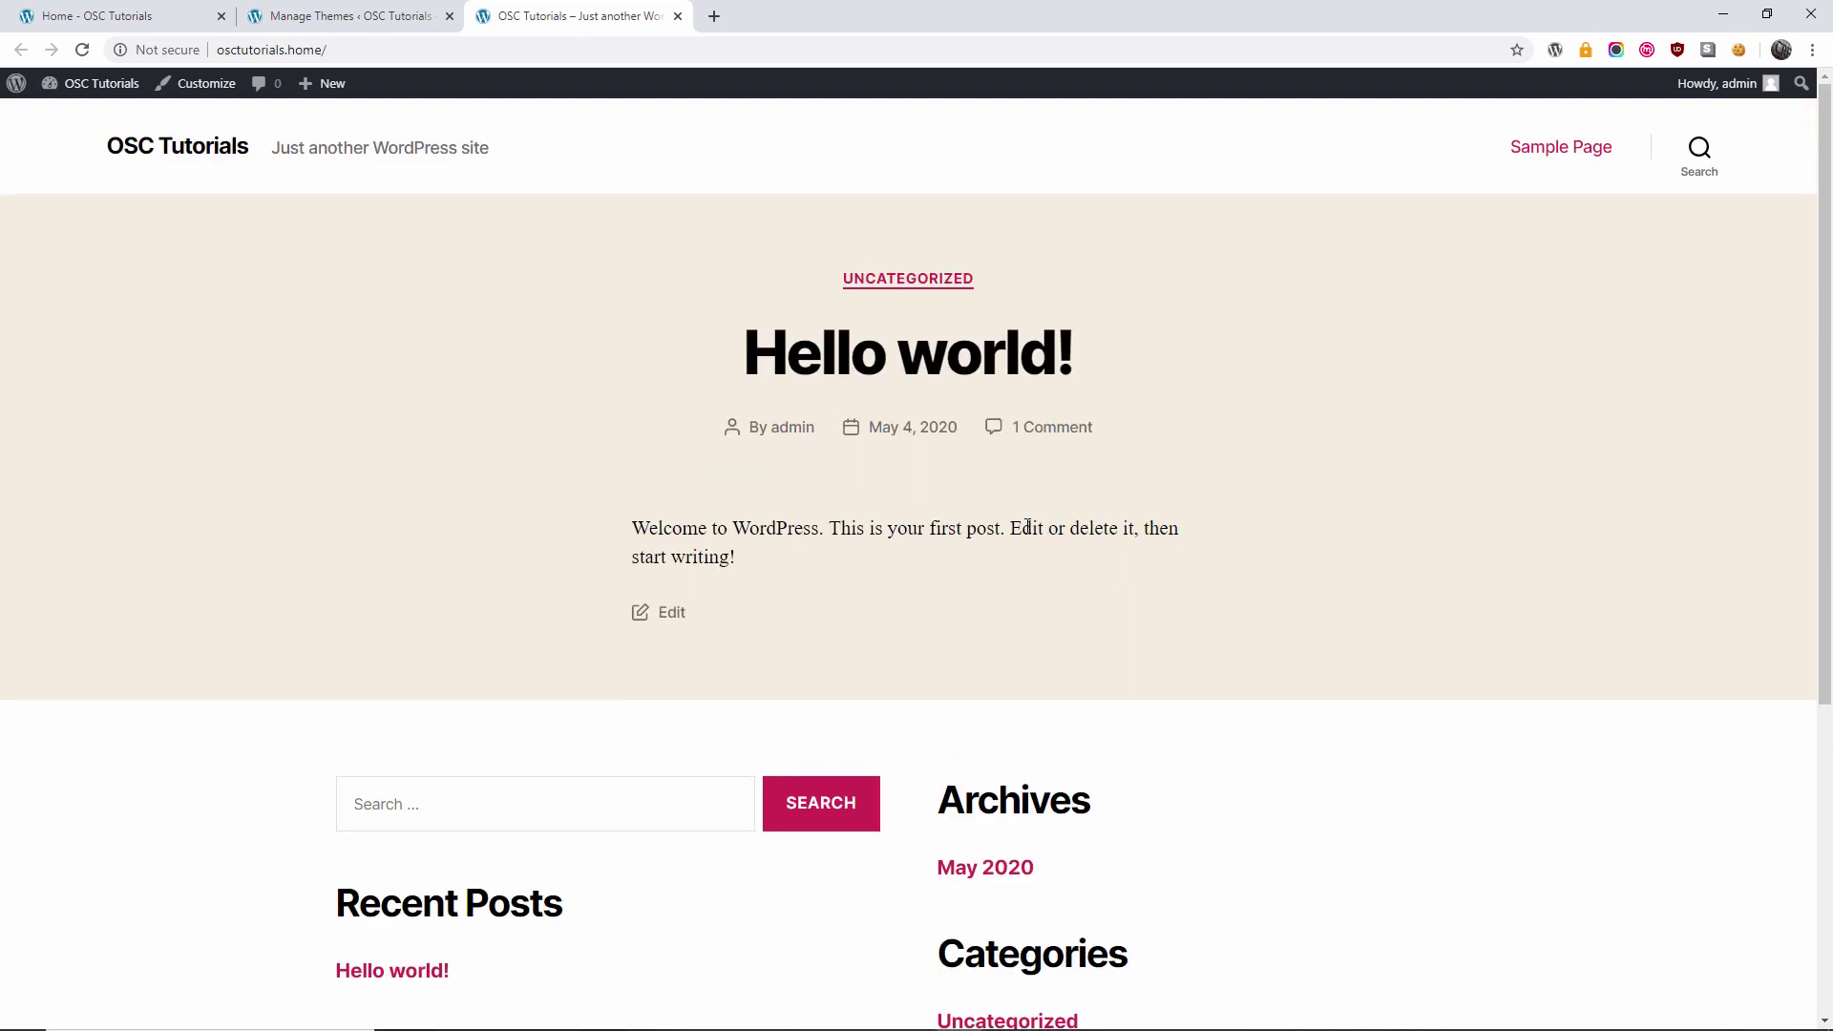
Back in the admin, check the reset site's posts, media library and installed themes.
left_click(394, 7)
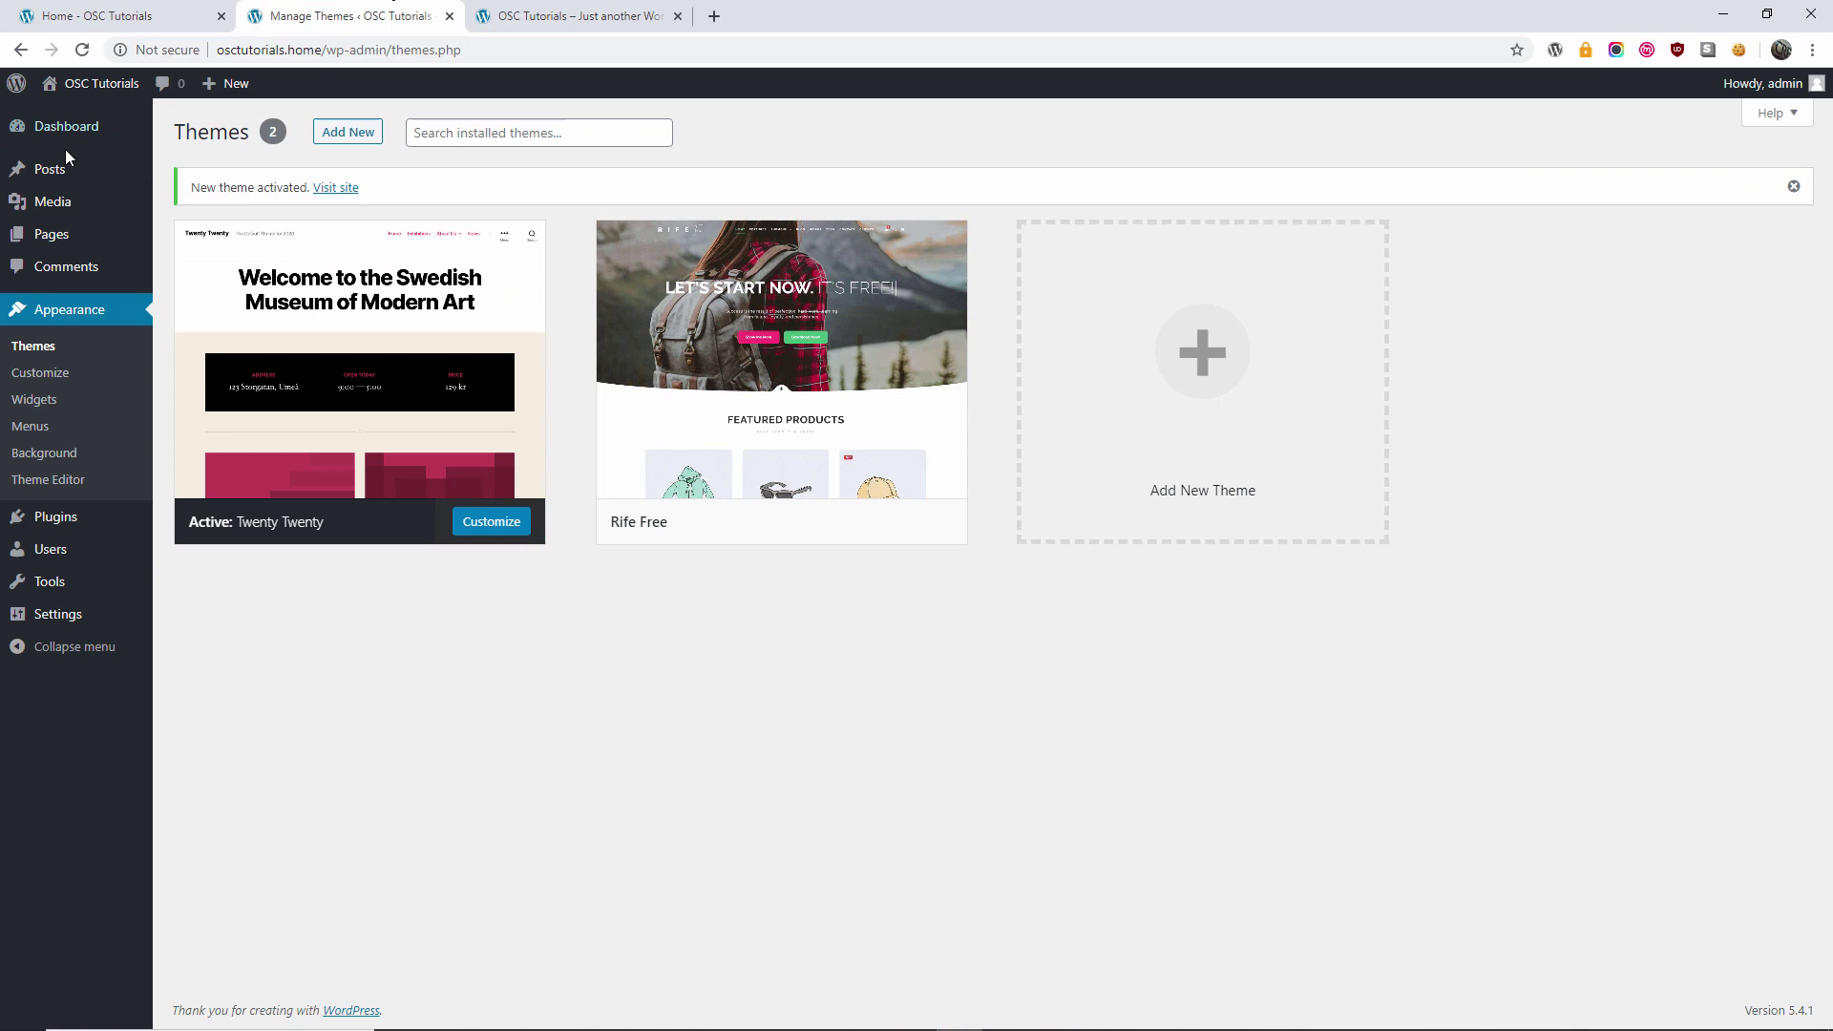
left_click(191, 199)
left_click(107, 167)
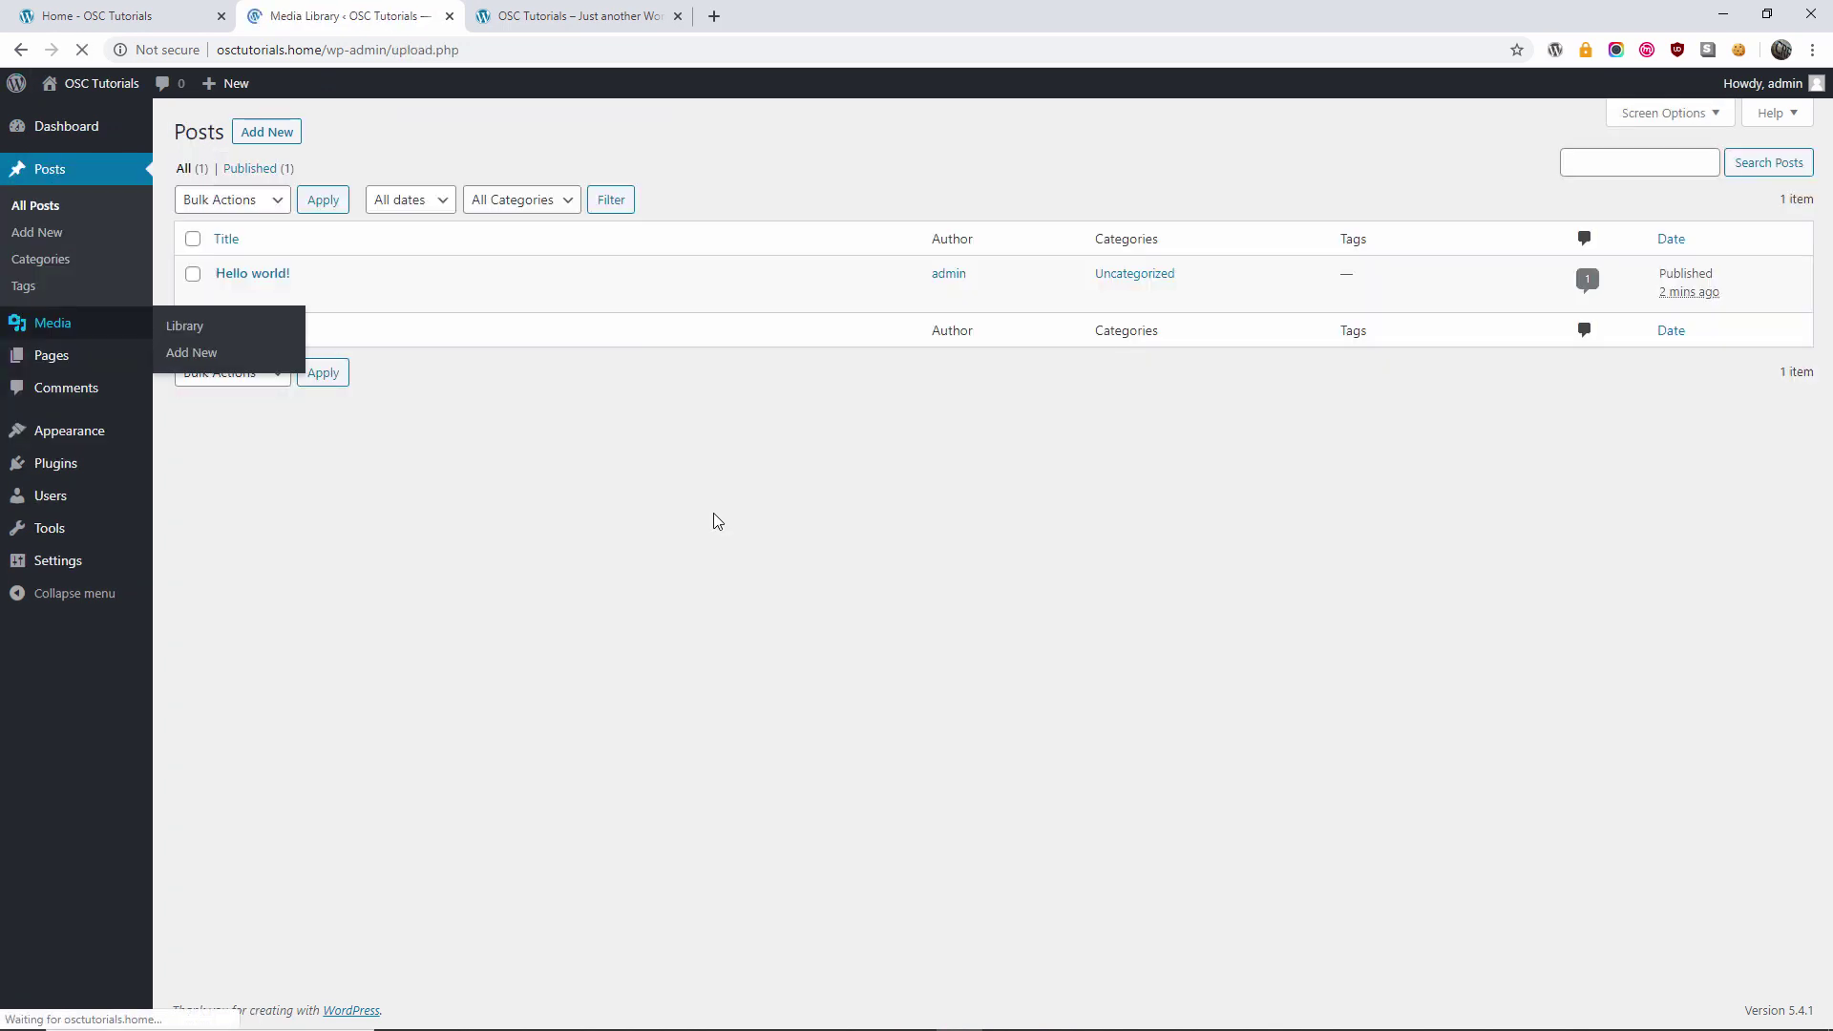
left_click(90, 303)
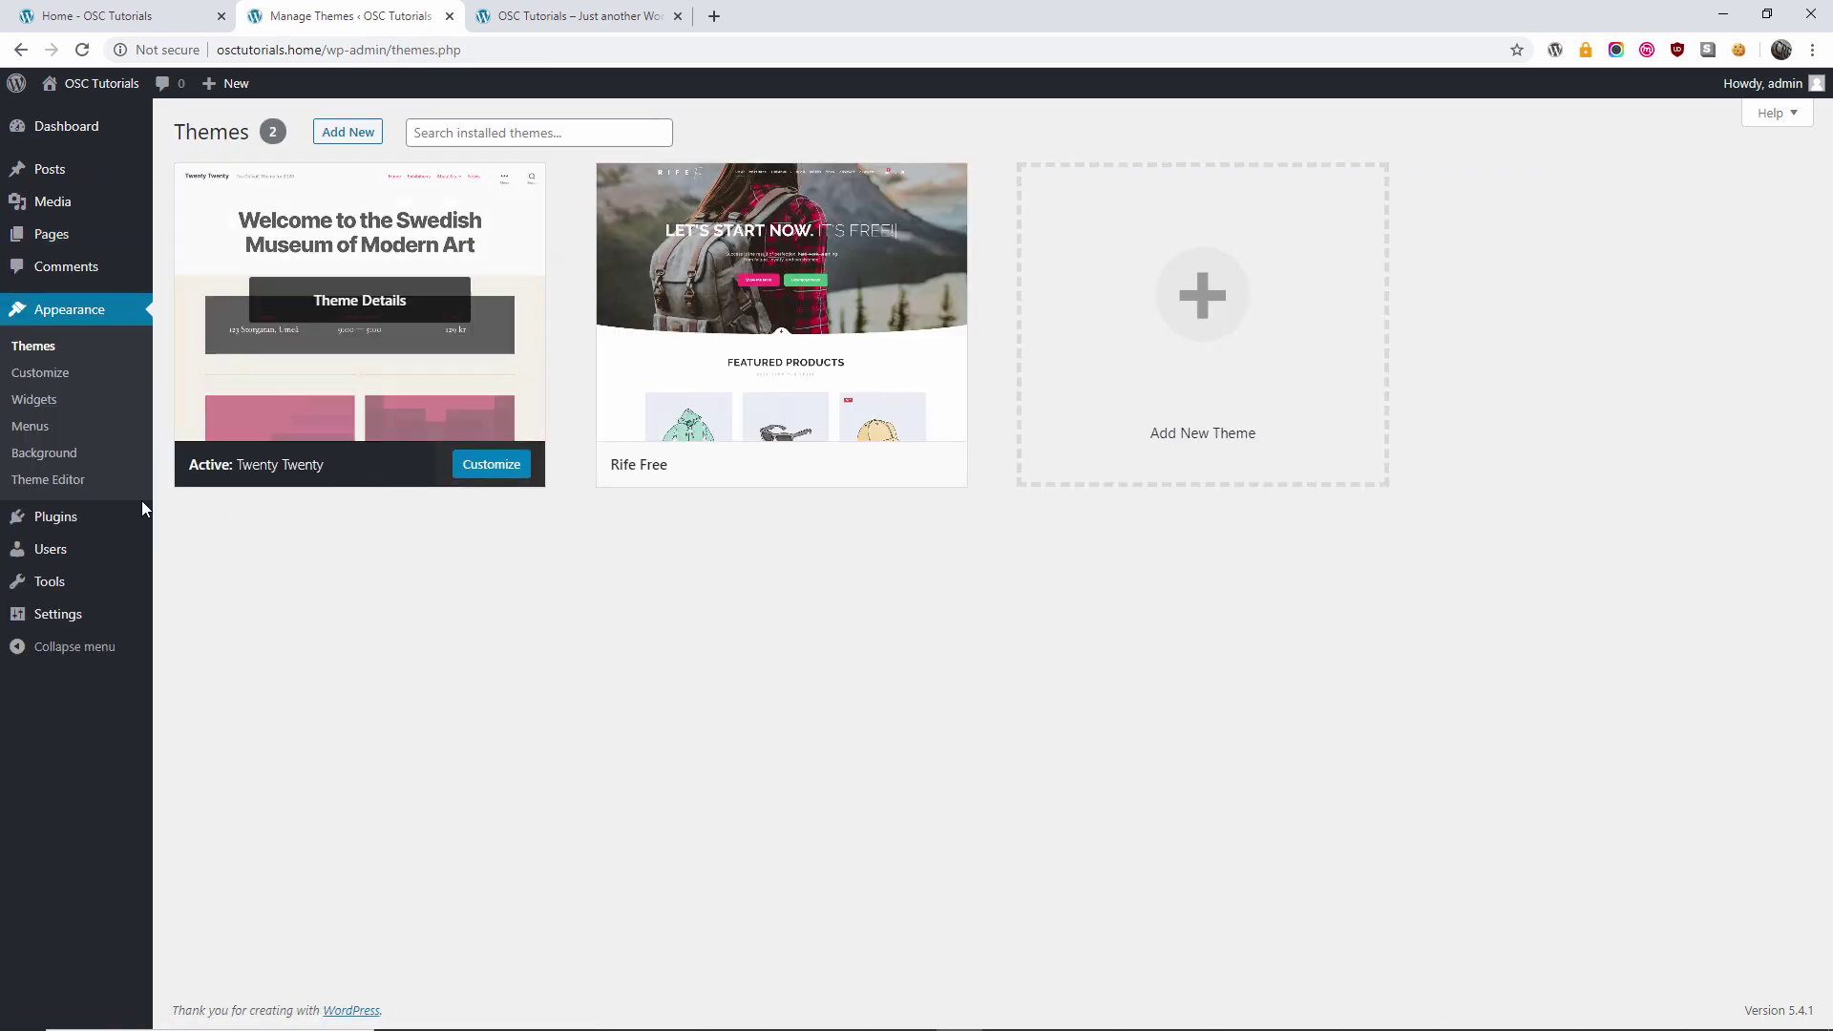
Review the 14 installed plugins, with only Advanced WordPress Reset active.
left_click(55, 517)
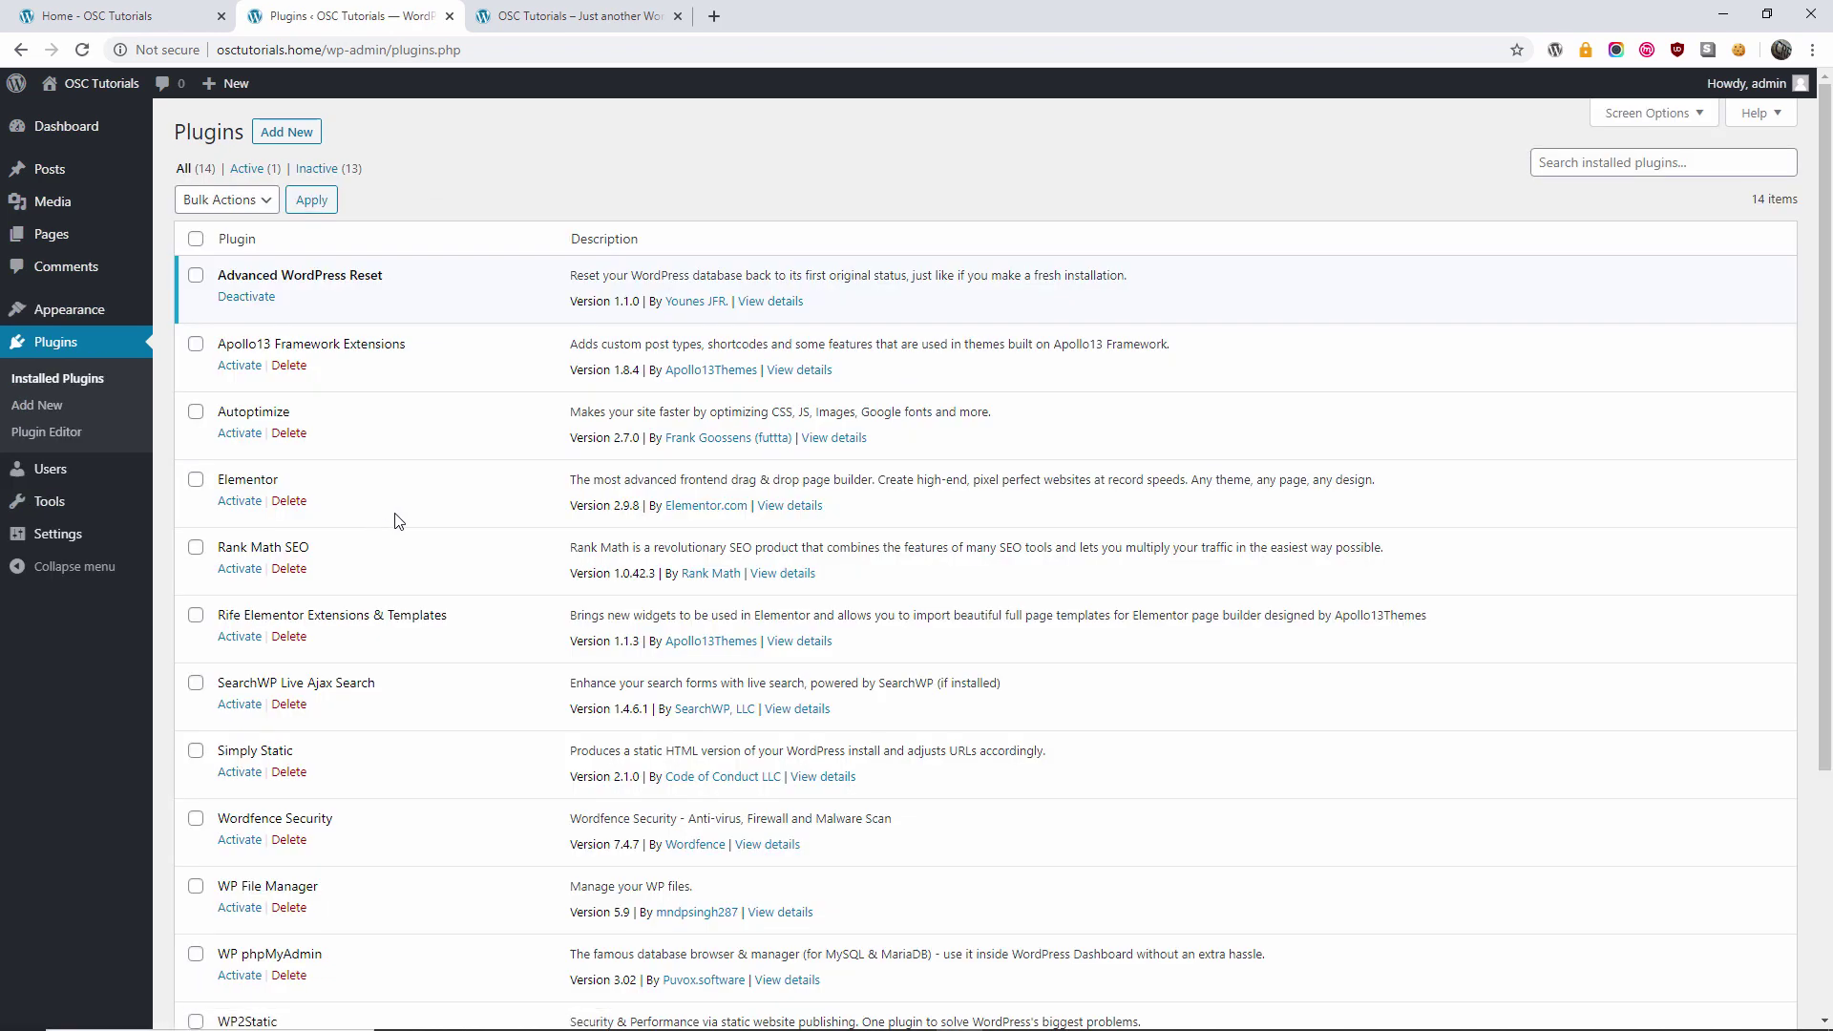
scroll(399, 518, "down", 1)
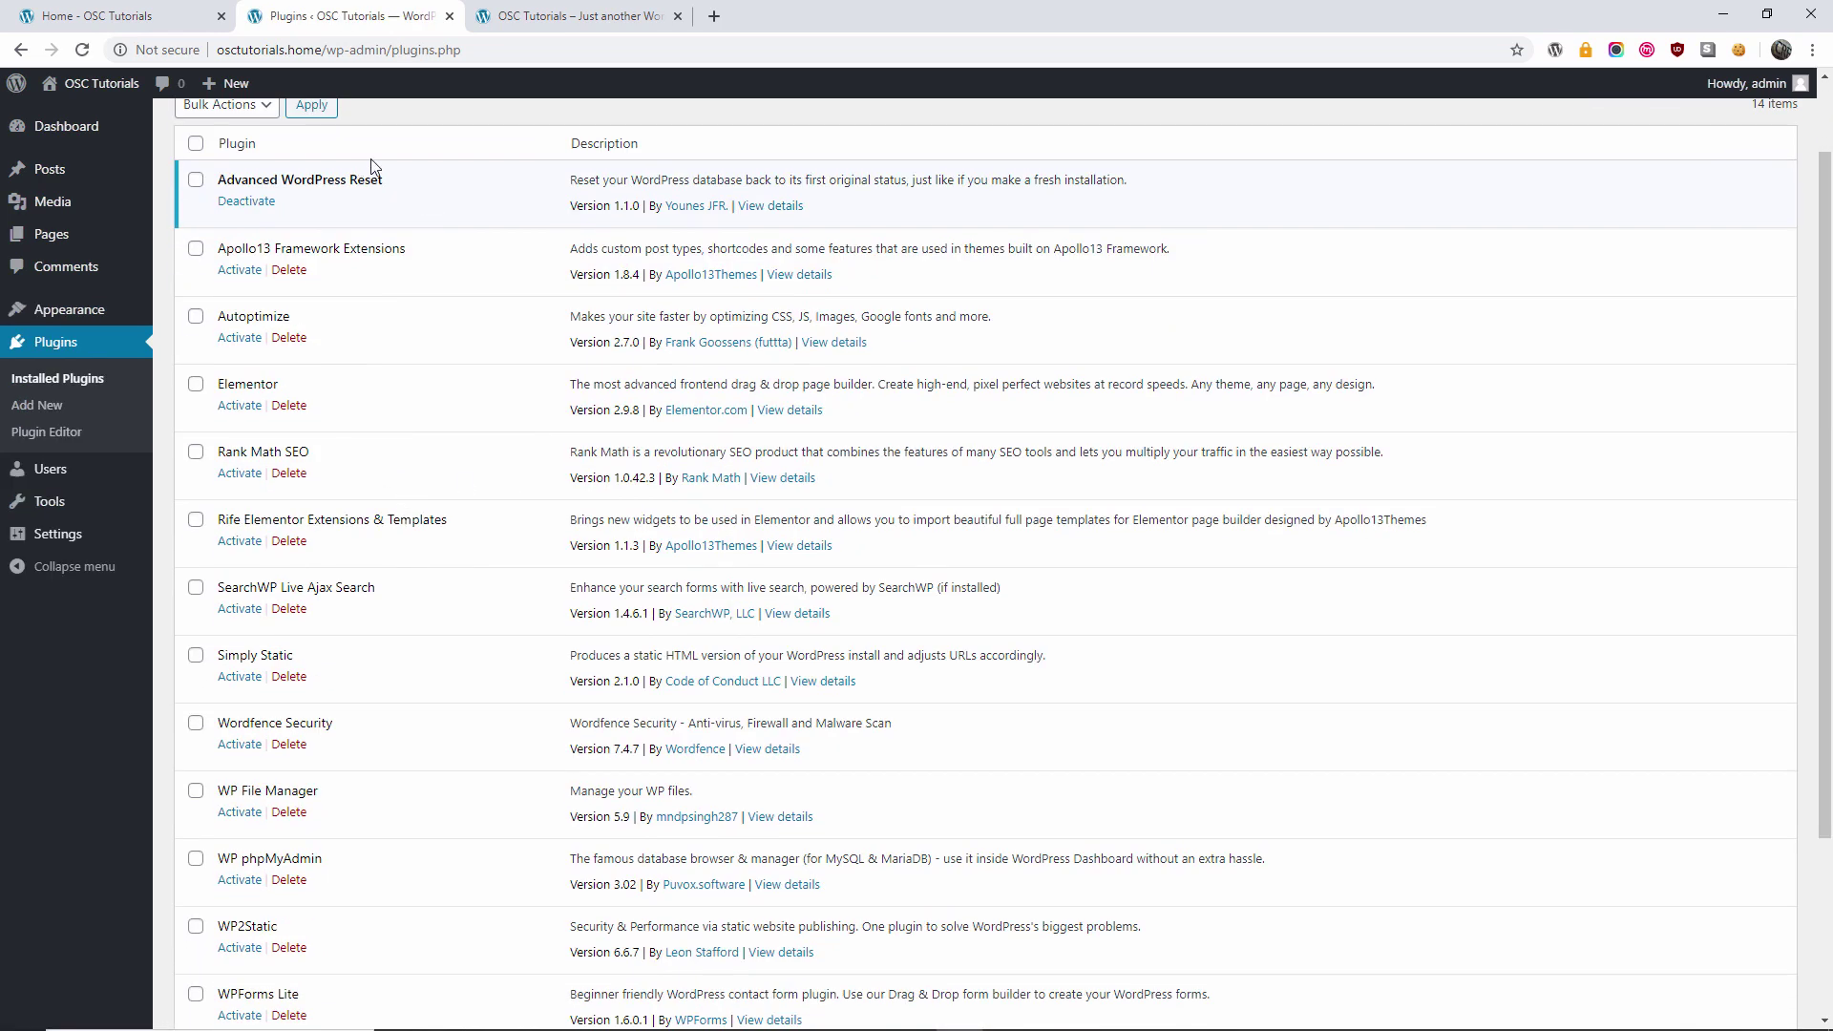
scroll(371, 501, "up", 1)
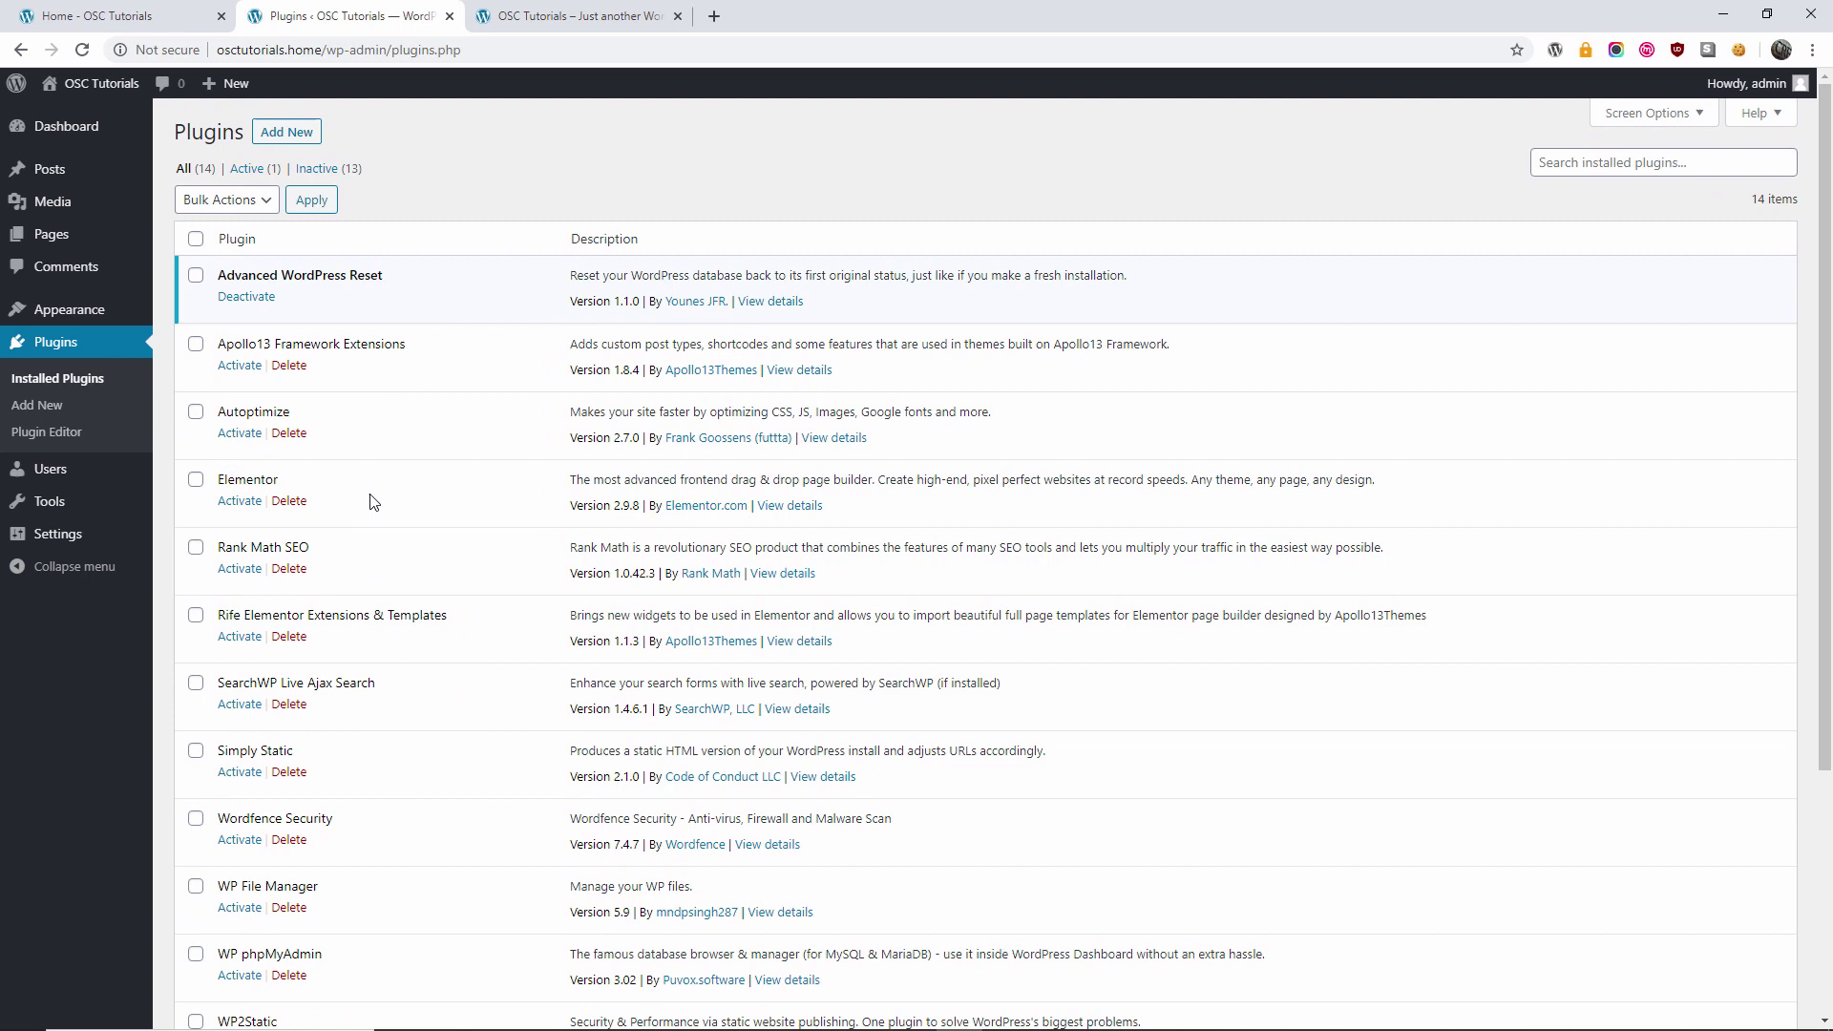
scroll(372, 498, "down", 3)
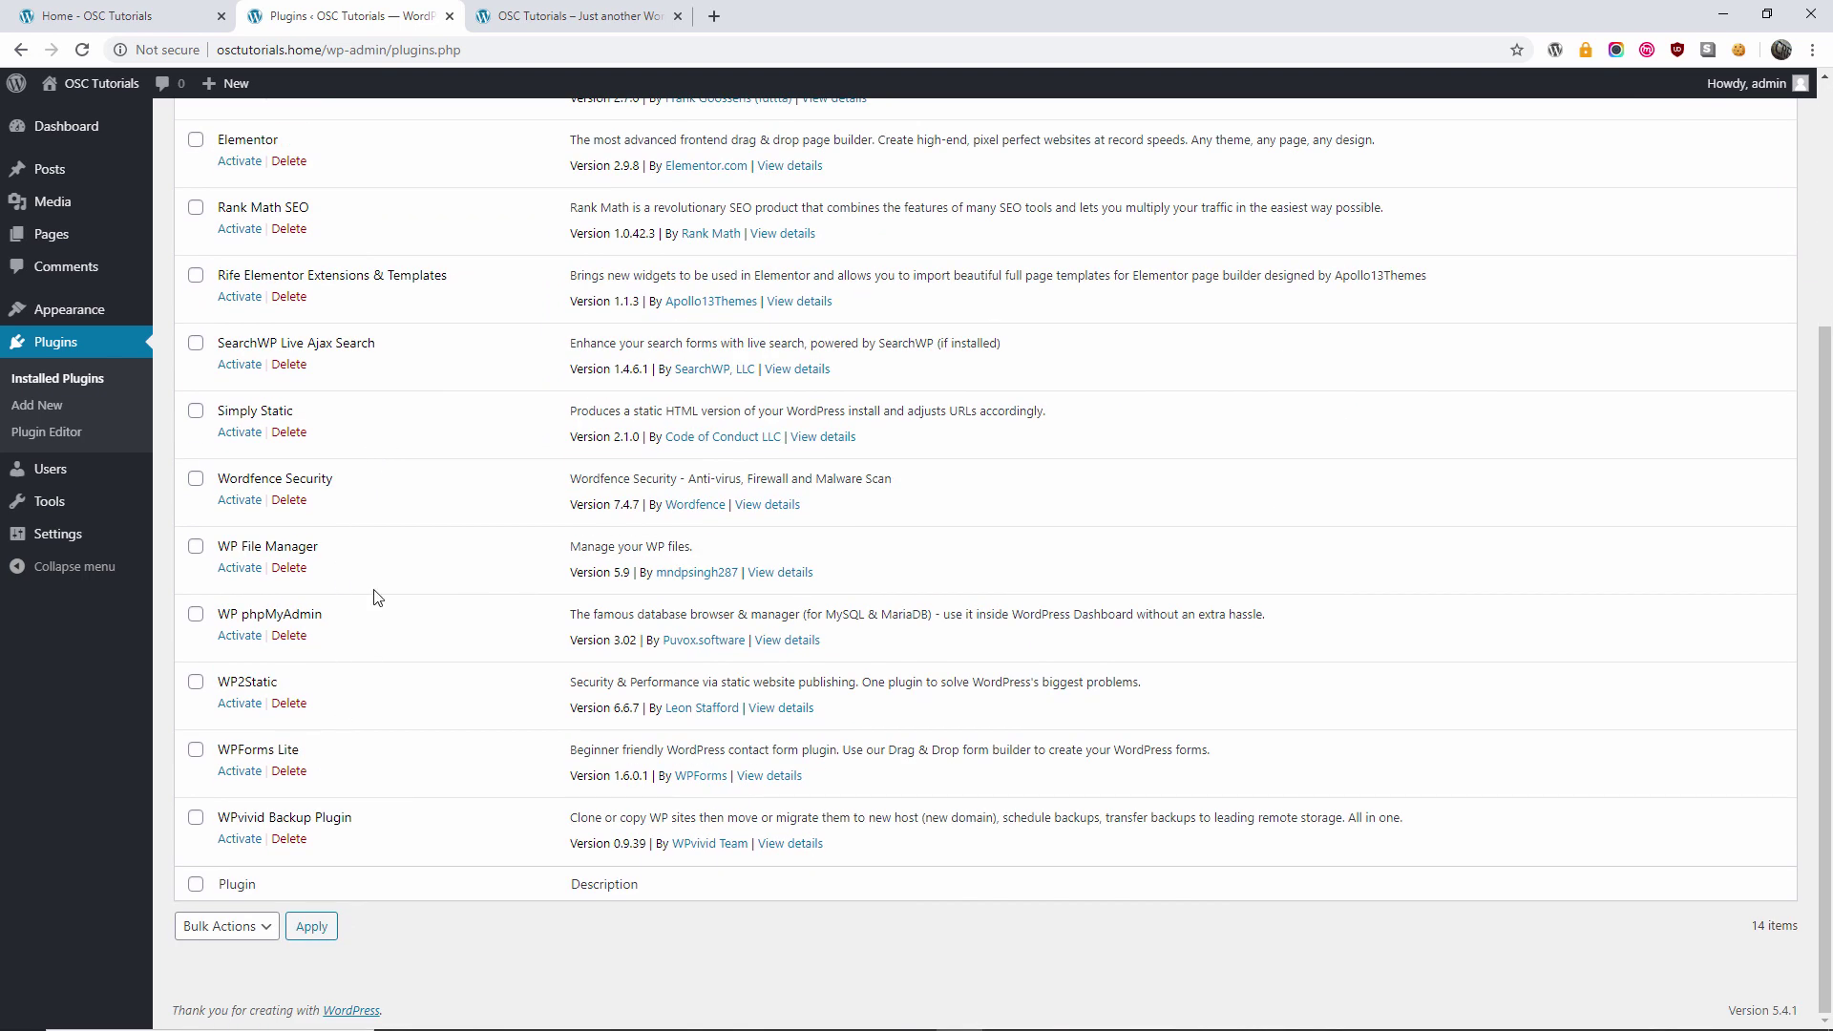
scroll(373, 371, "up", 3)
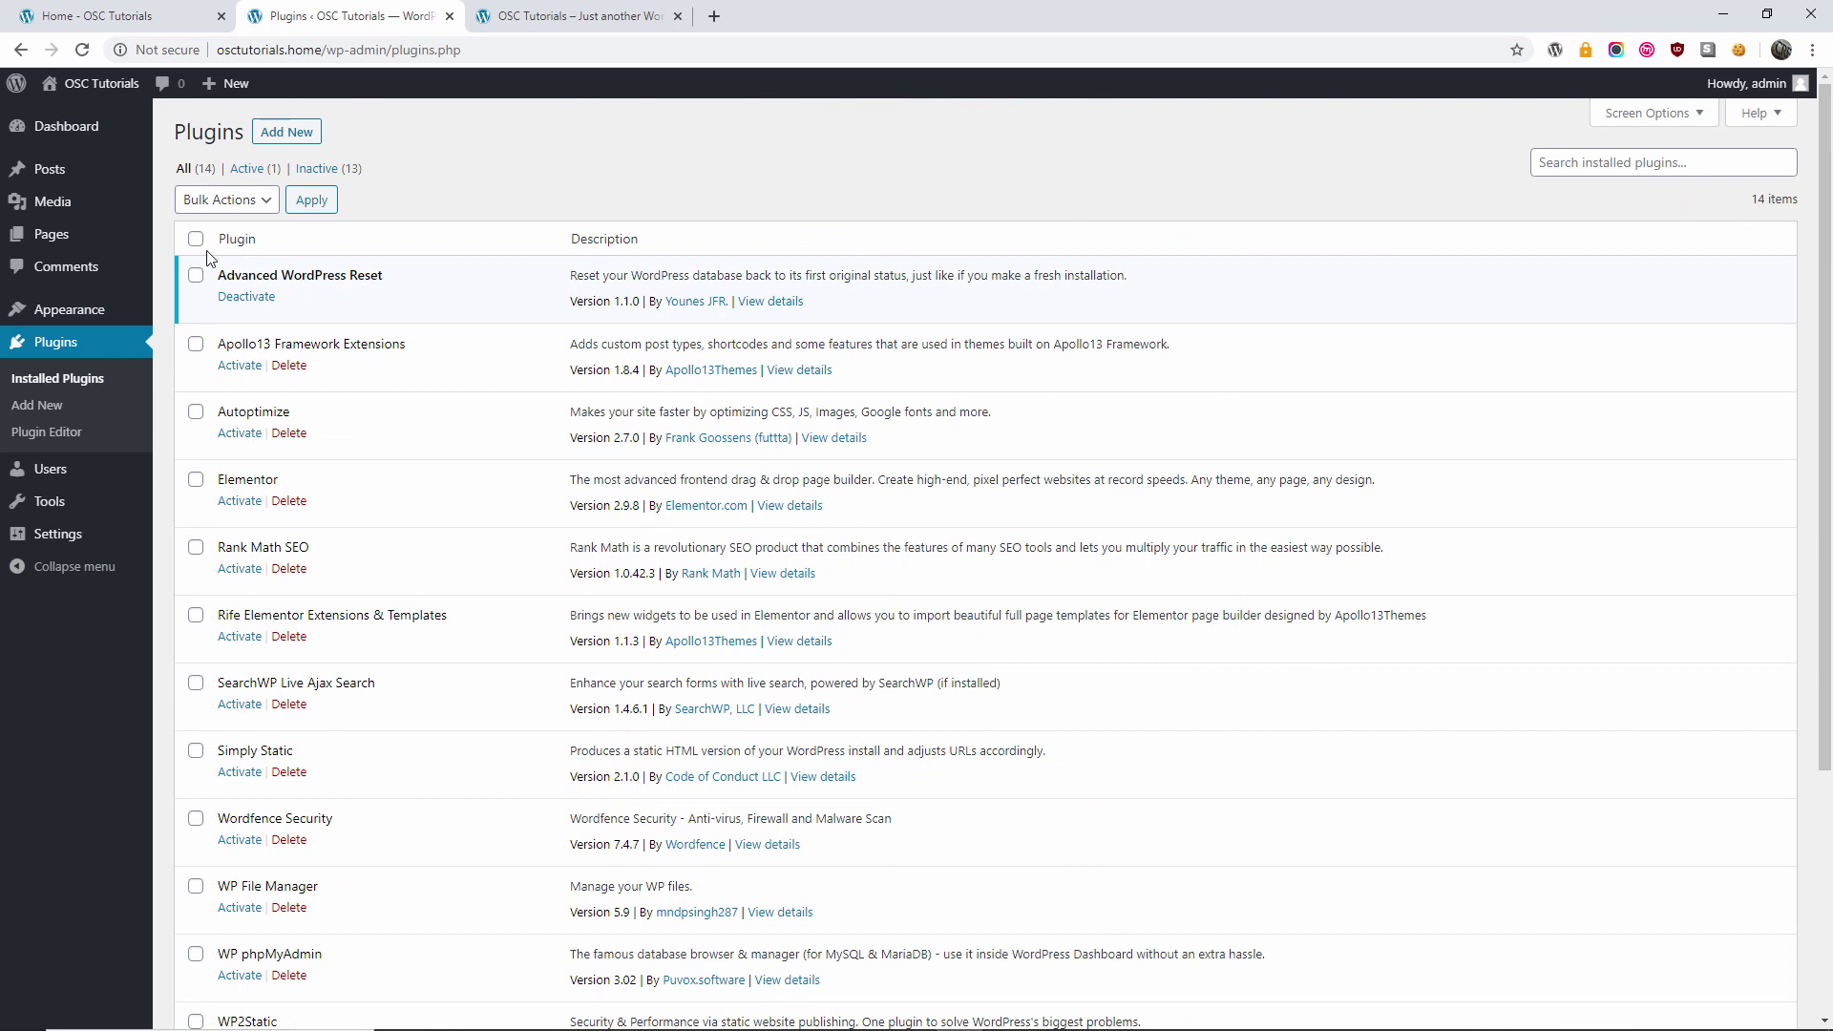
Deactivate Advanced WordPress Reset, then bulk-delete all 14 plugins and confirm.
left_click(246, 297)
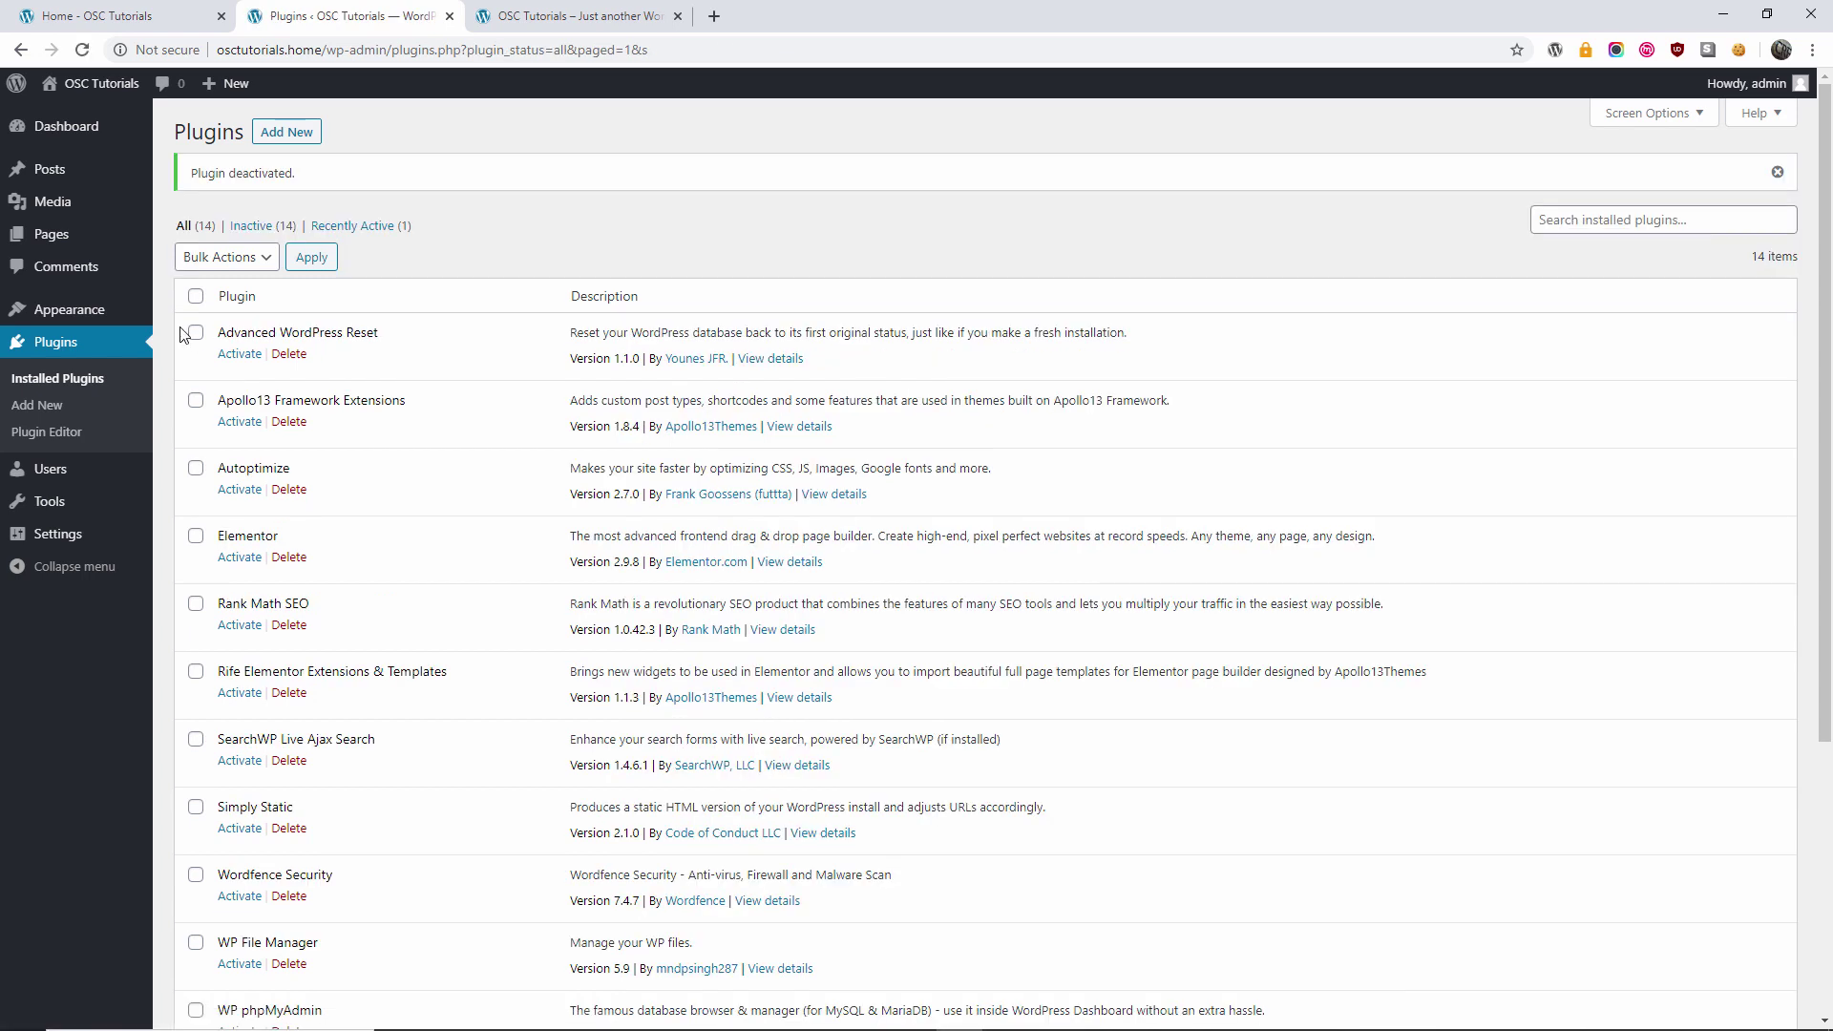
left_click(227, 265)
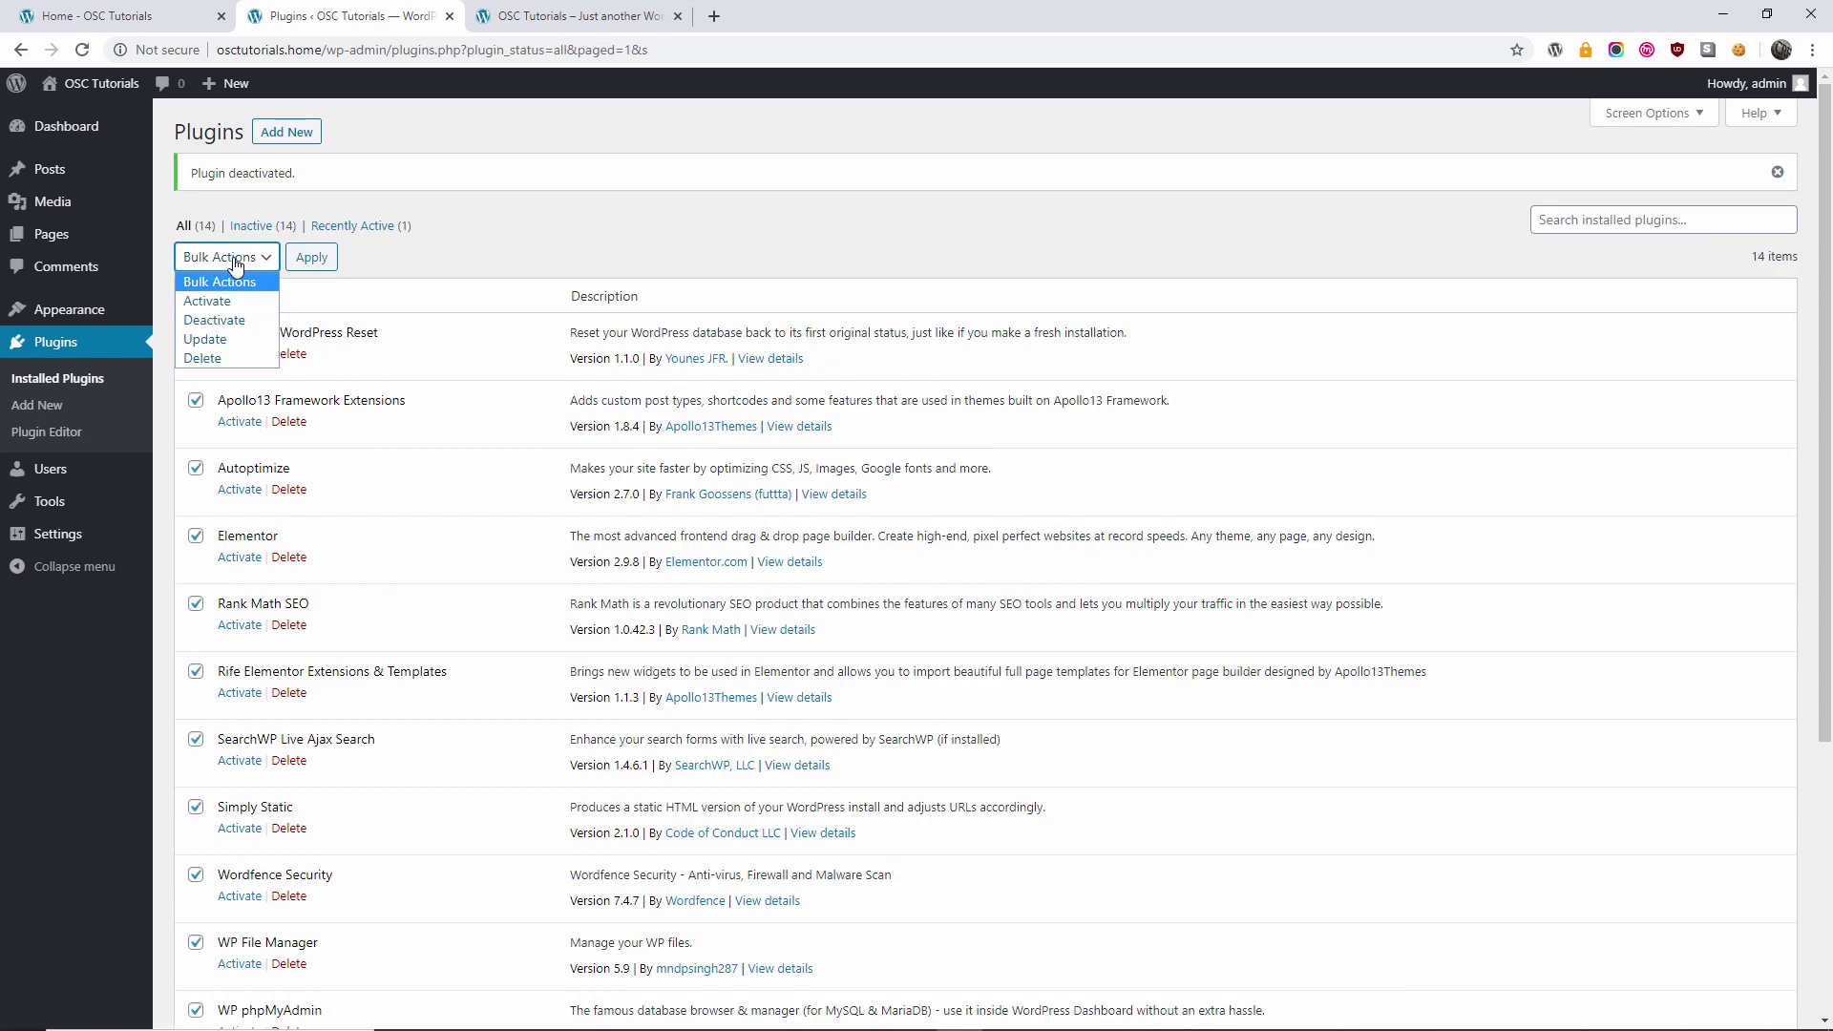
left_click(227, 358)
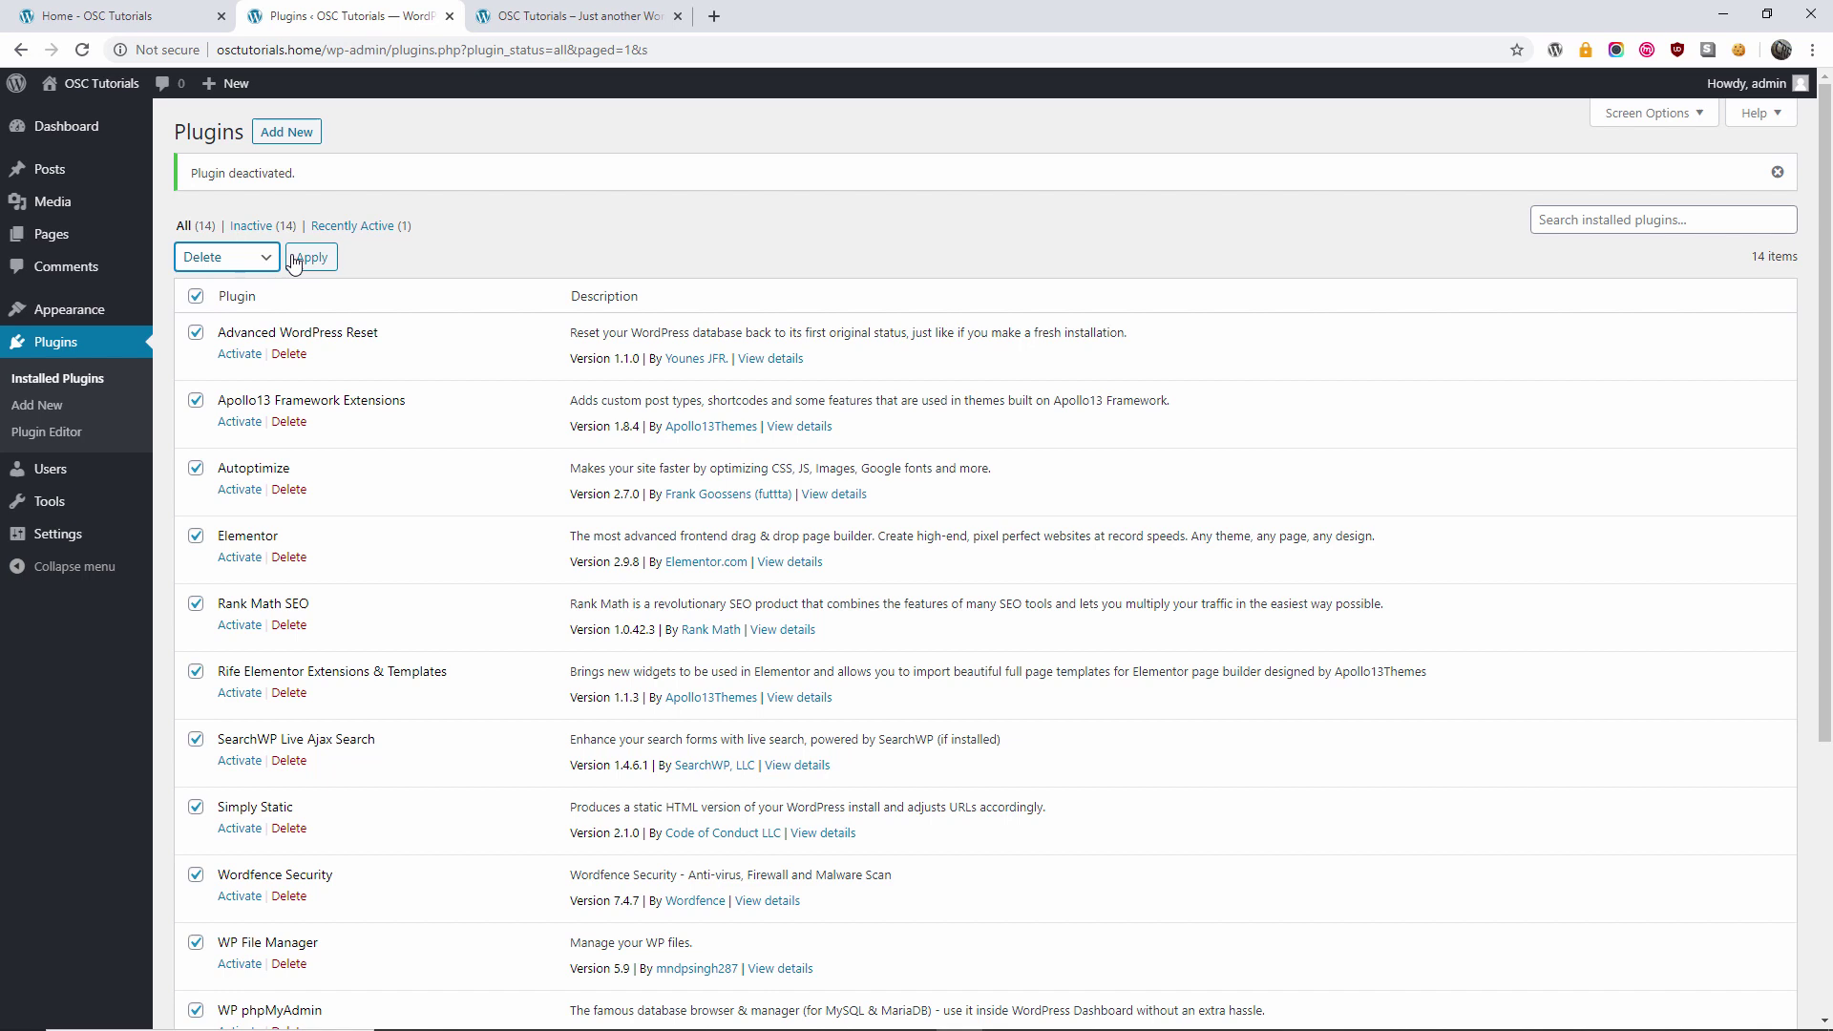
left_click(311, 257)
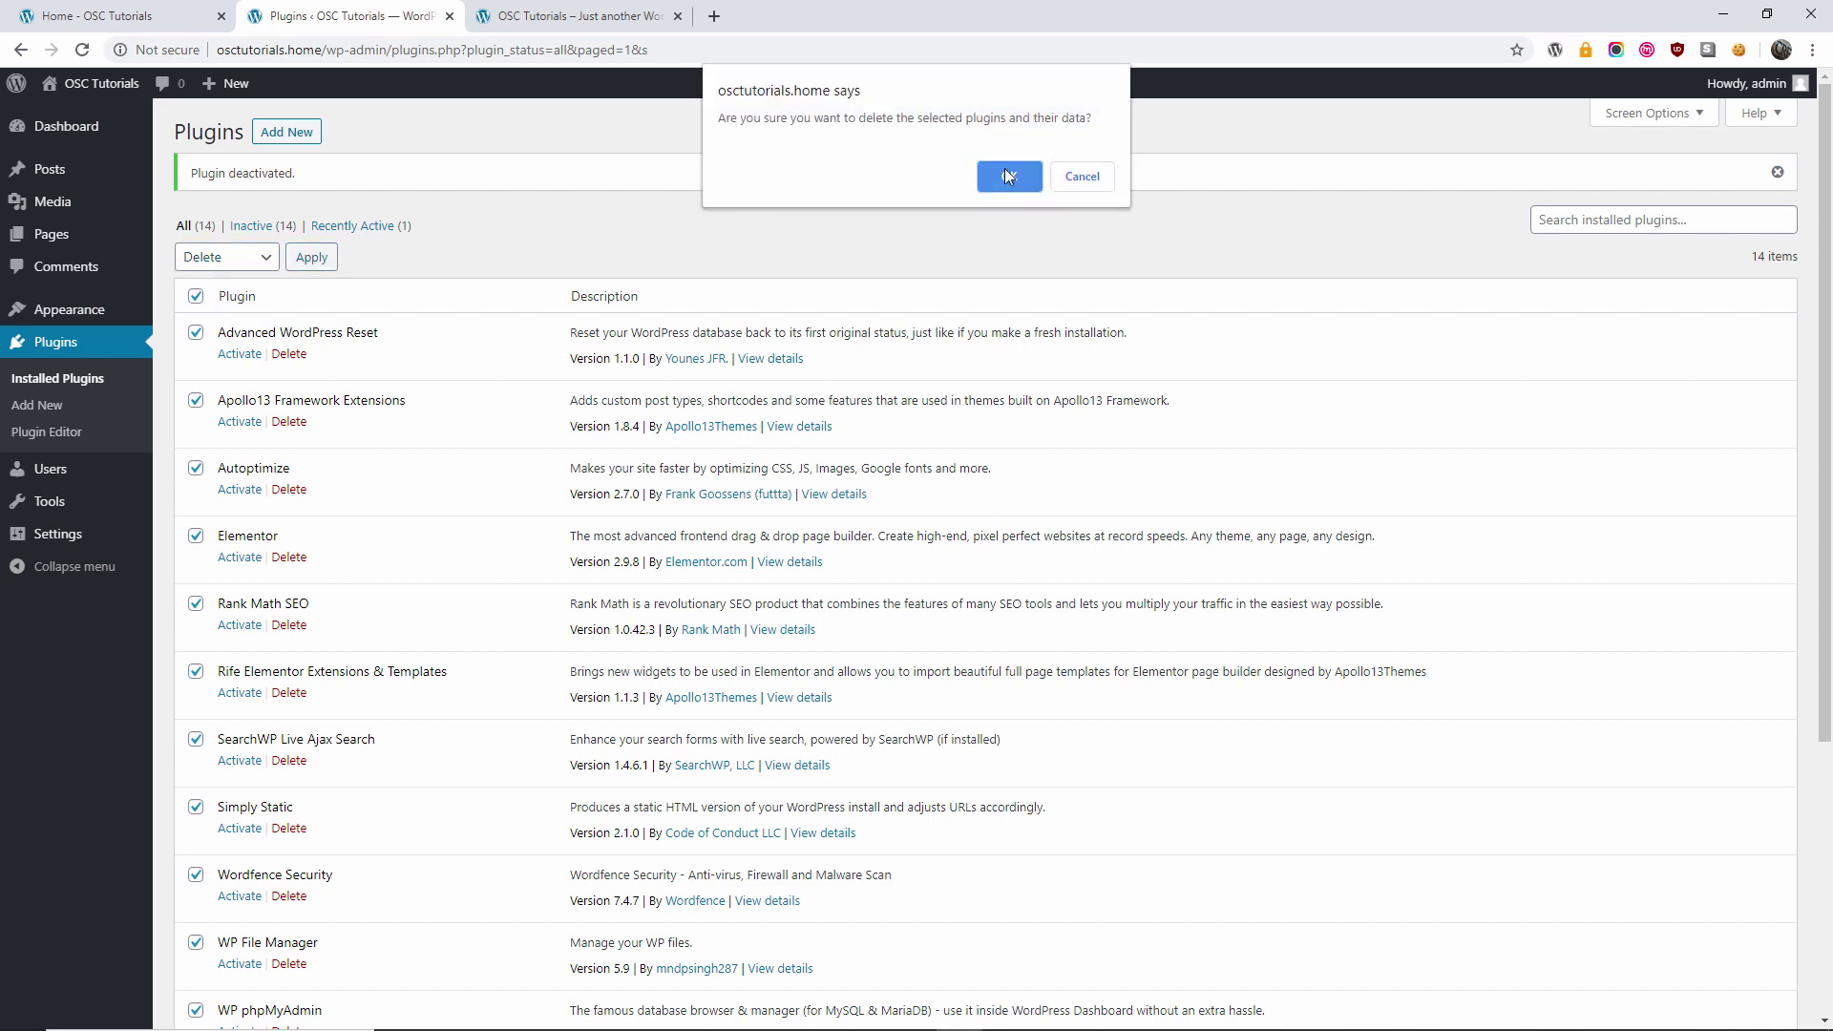
left_click(1096, 177)
scroll(595, 402, "down", 5)
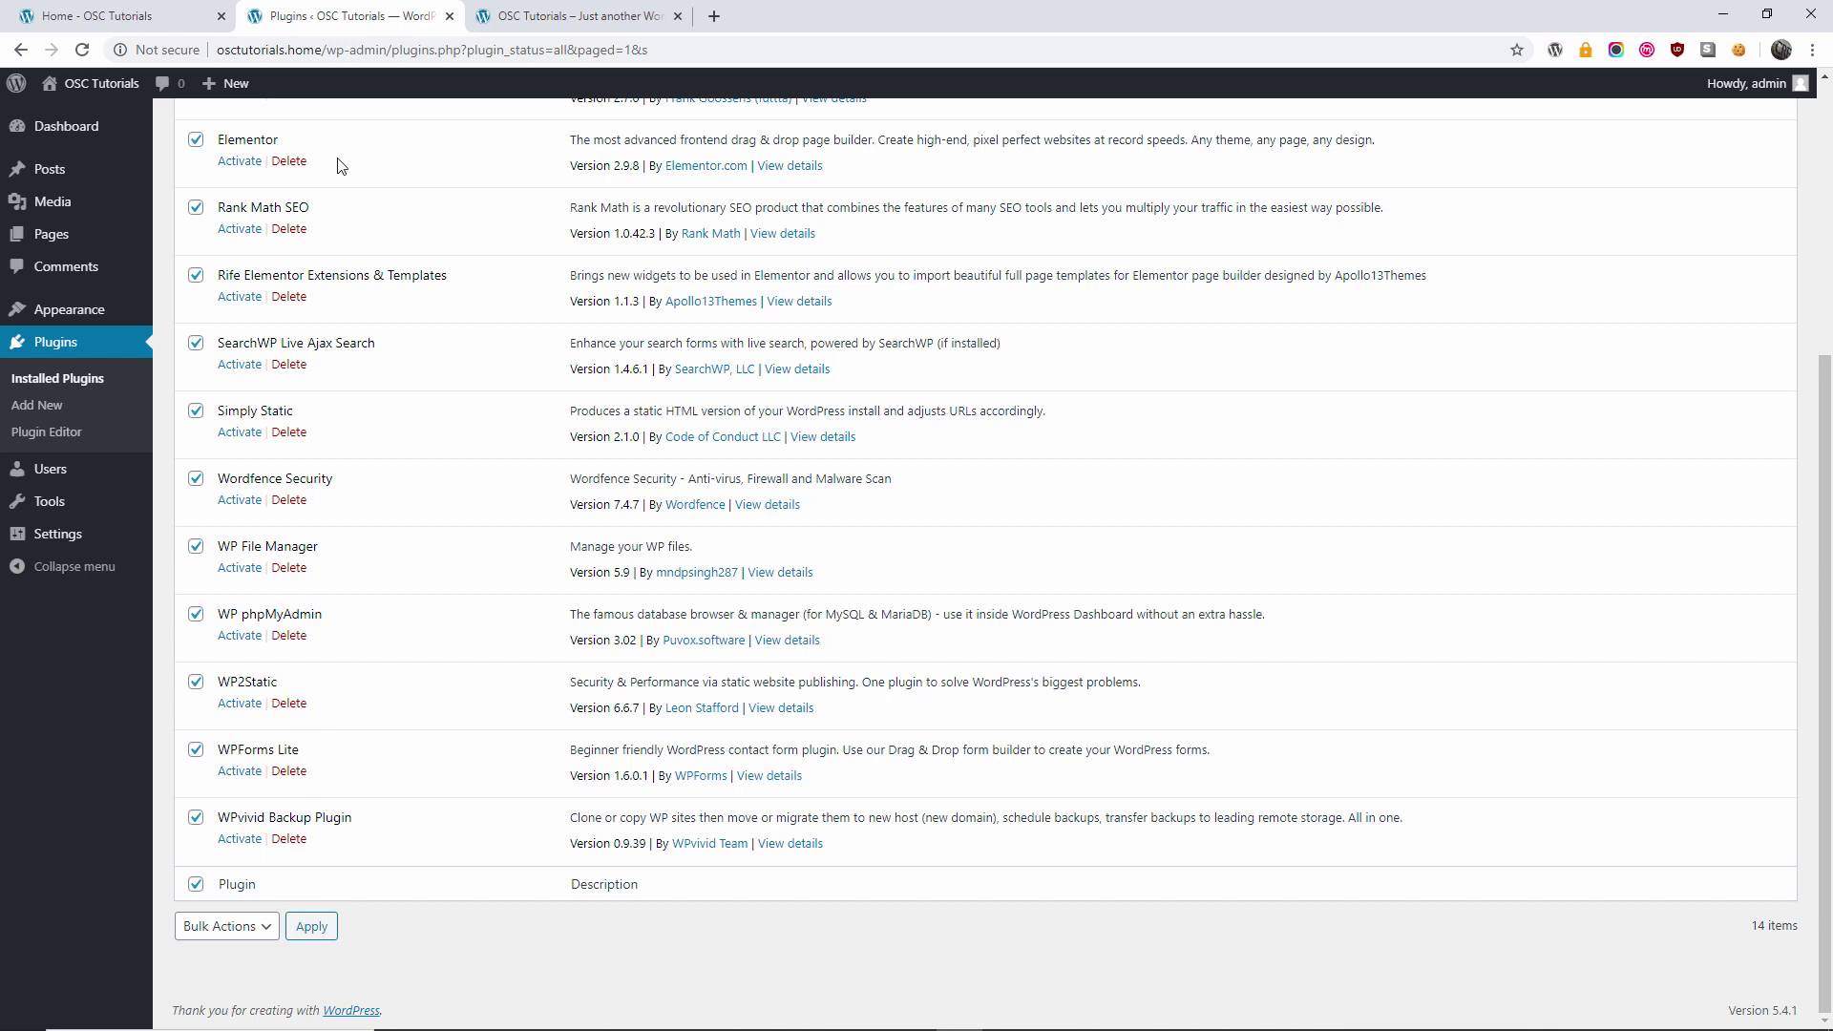
scroll(350, 330, "up", 5)
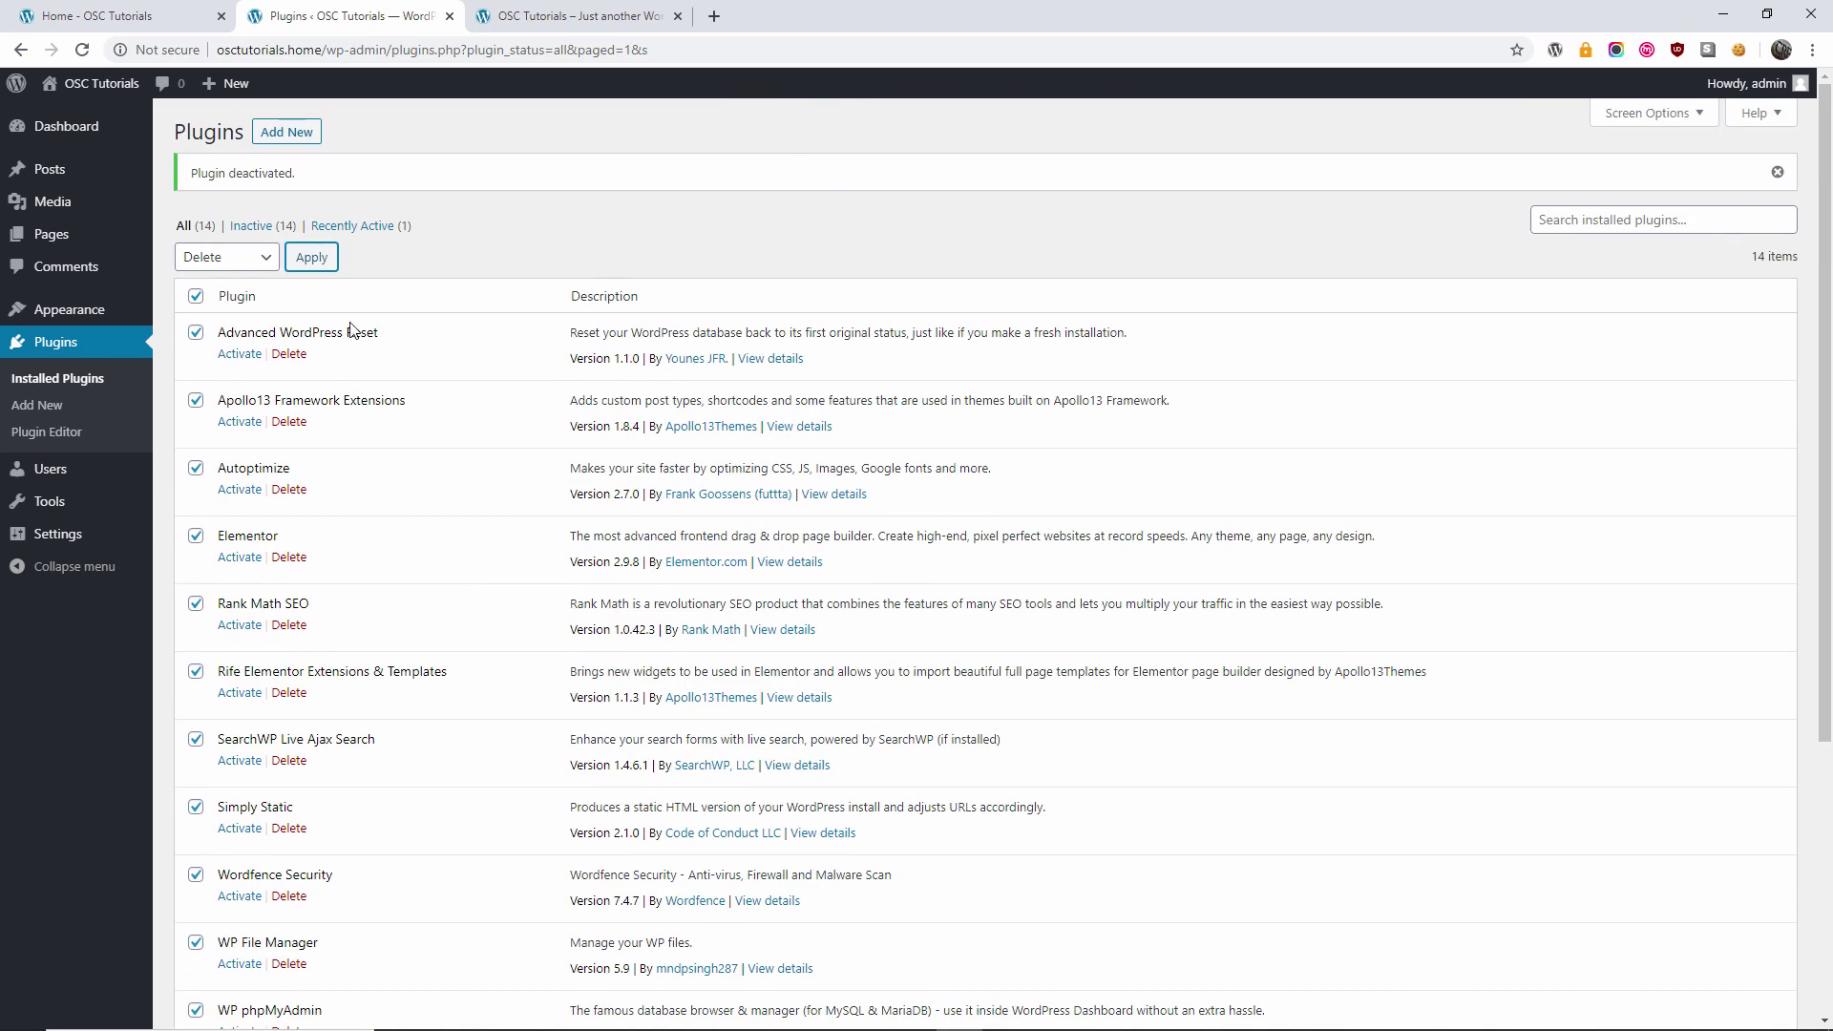